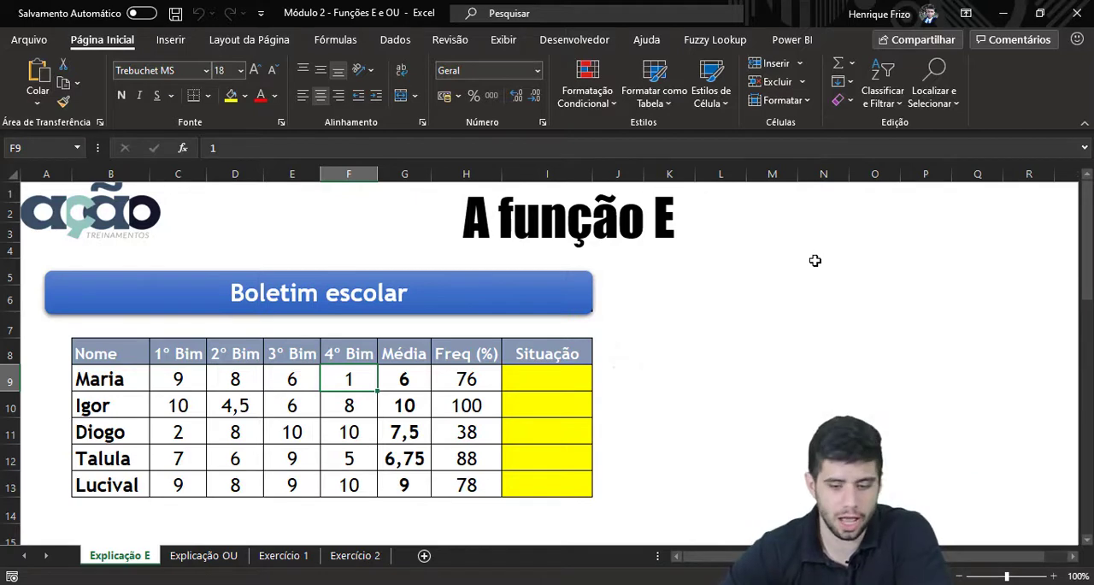
Read the approval conditions written below the grade table
{"action": "scroll", "coordinate": [710, 313], "scroll_direction": "down", "scroll_amount": 4}
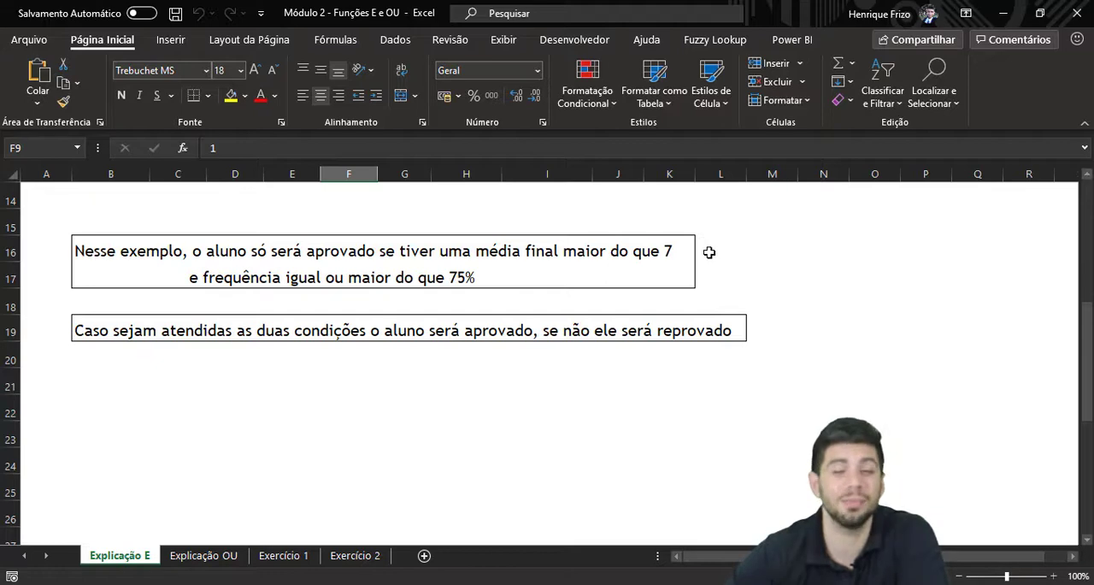
{"action": "scroll", "coordinate": [710, 252], "scroll_direction": "up", "scroll_amount": 5}
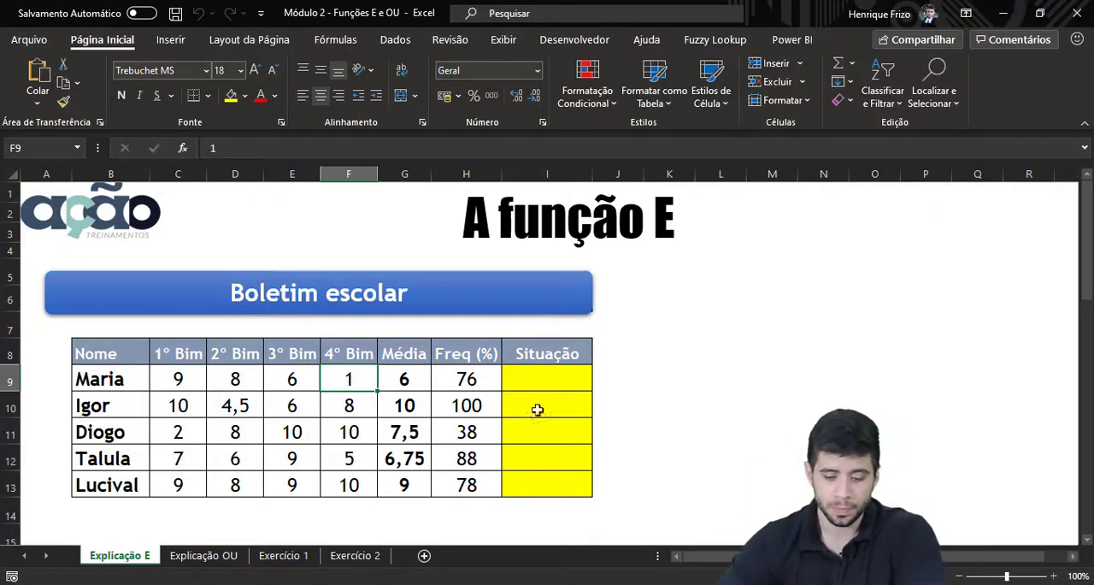
{"action": "left_click", "coordinate": [530, 378]}
{"action": "type", "text": "=se"}
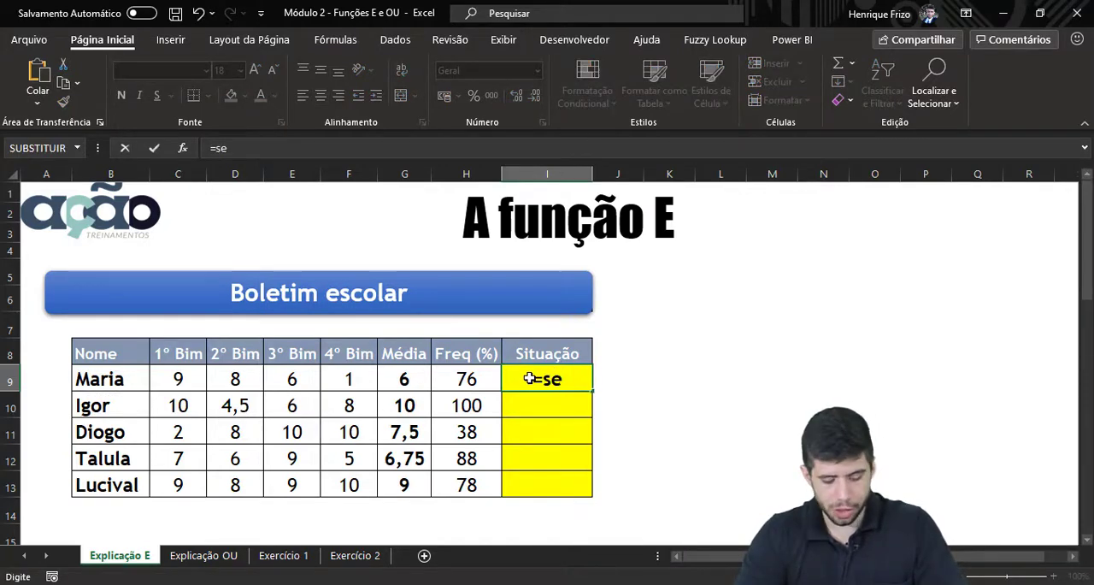
{"action": "key", "text": "Tab"}
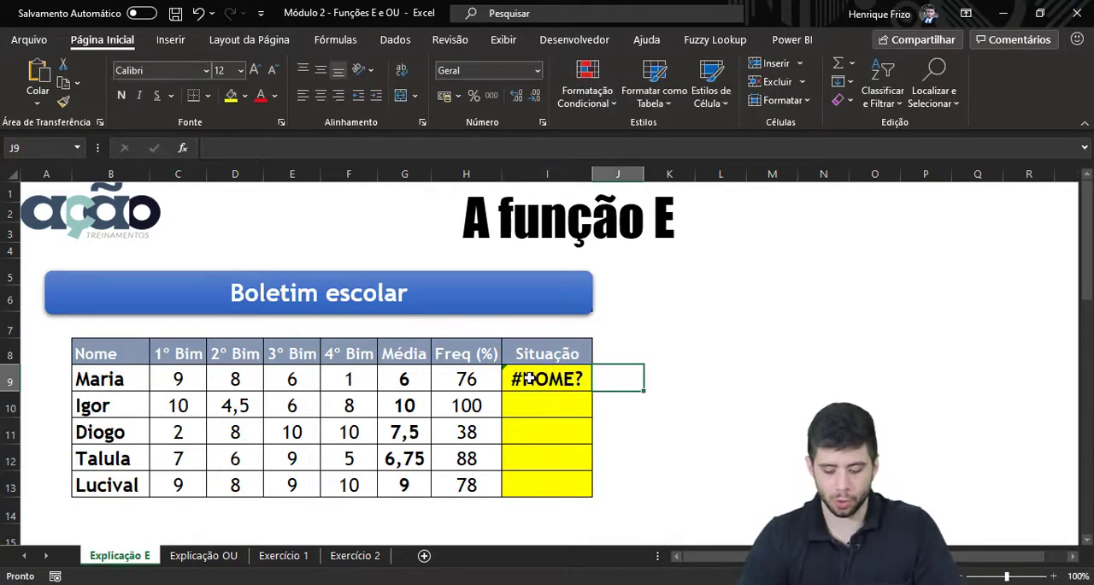
Start a SE formula in I9 with a nested E function whose first condition is G9>7
{"action": "left_click", "coordinate": [530, 378]}
{"action": "type", "text": "=se"}
{"action": "key", "text": "Tab"}
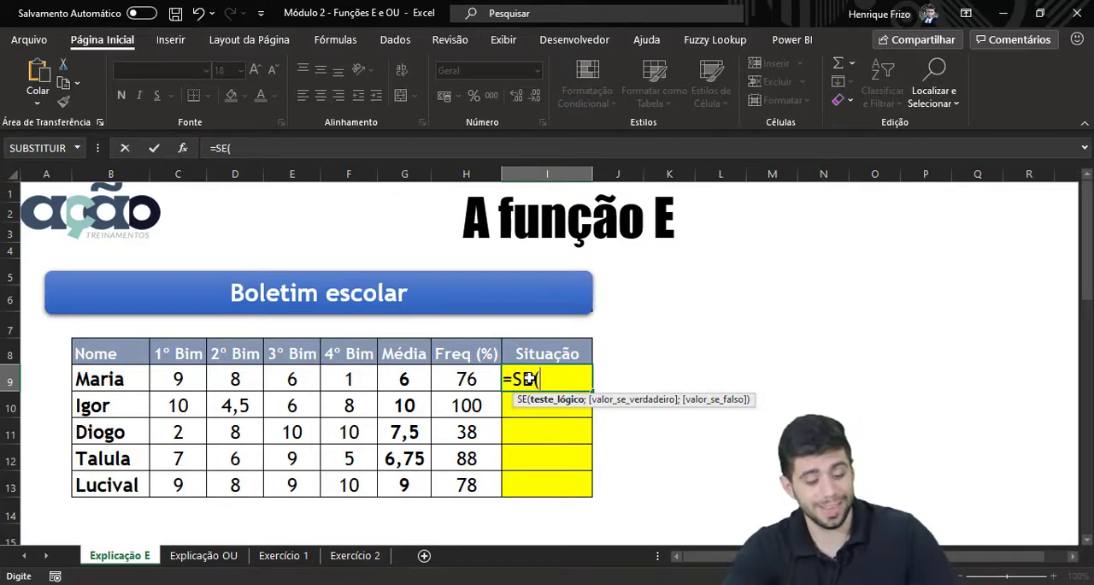
{"action": "type", "text": "e"}
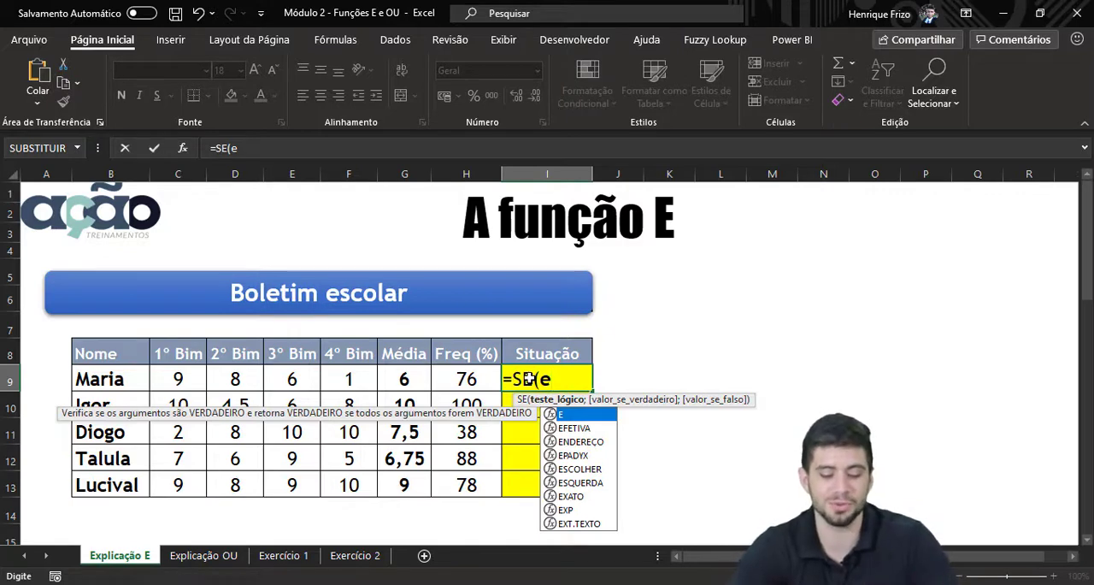
{"action": "key", "text": "Tab"}
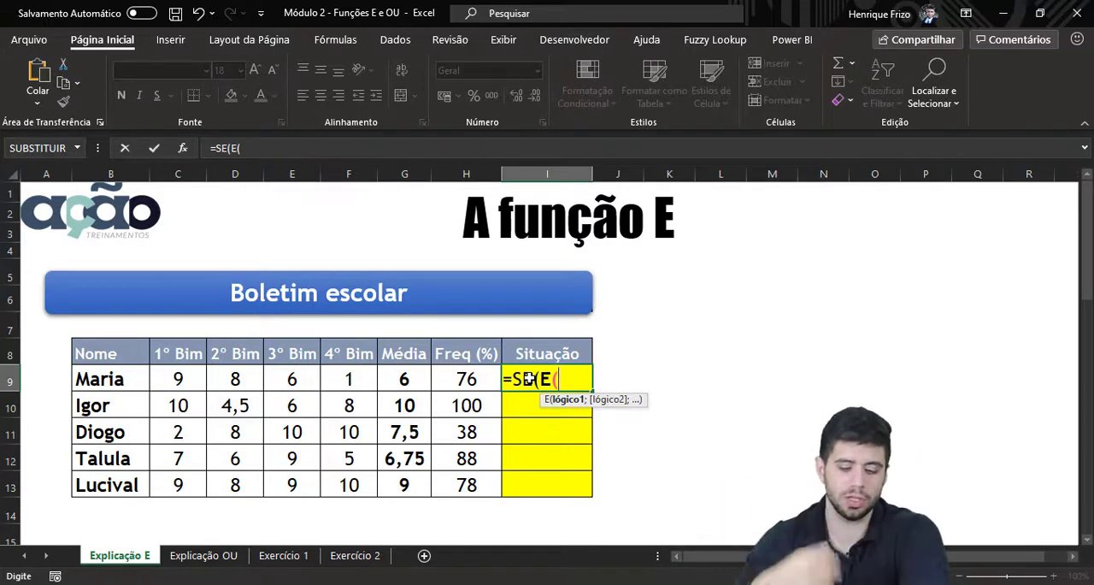
{"action": "left_click", "coordinate": [408, 380]}
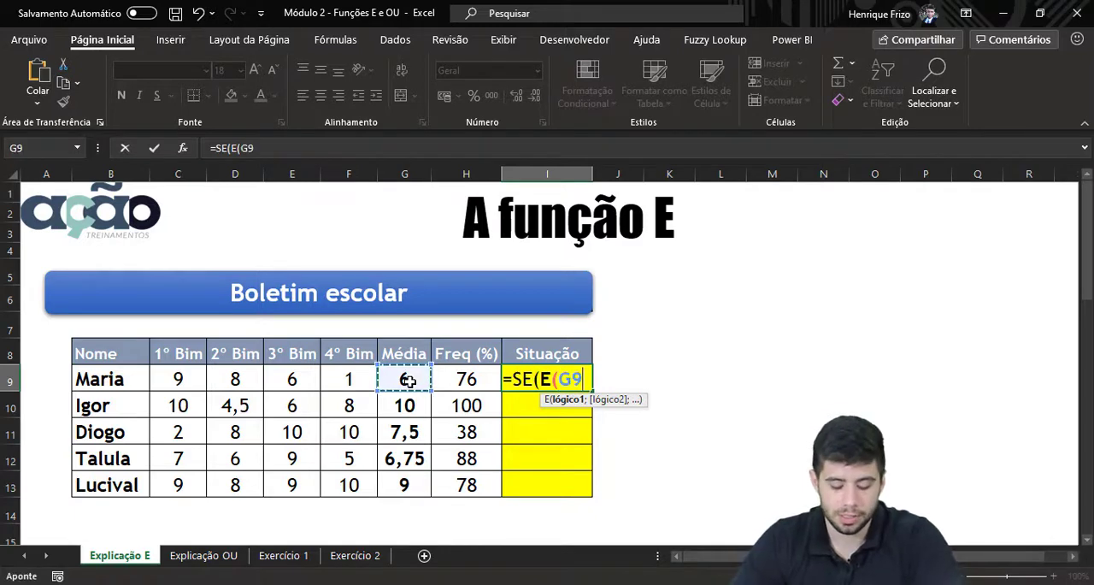
{"action": "type", "text": ">"}
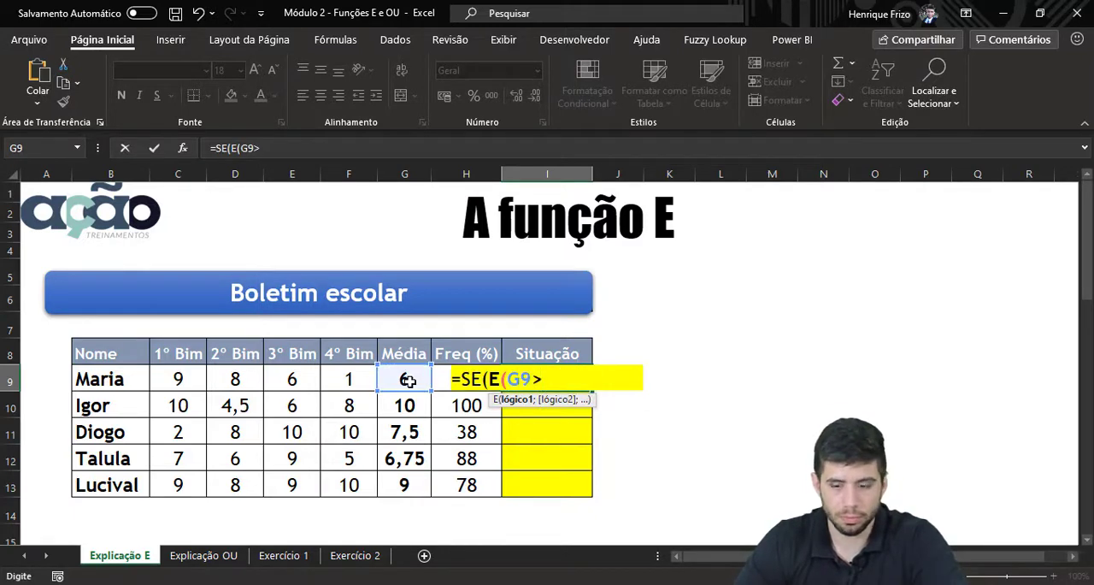
{"action": "type", "text": "7"}
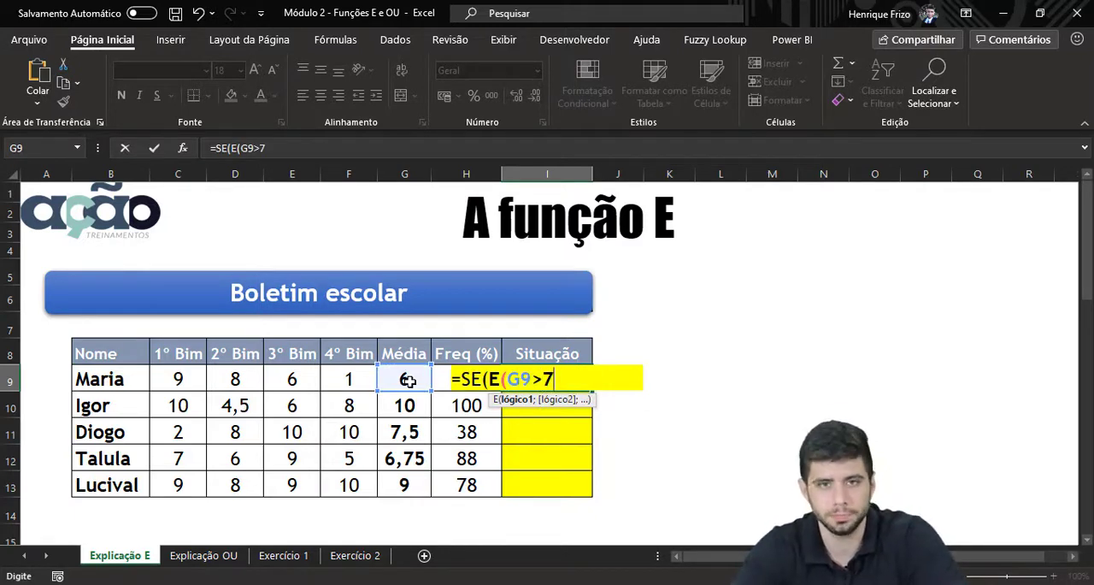
{"action": "type", "text": ";"}
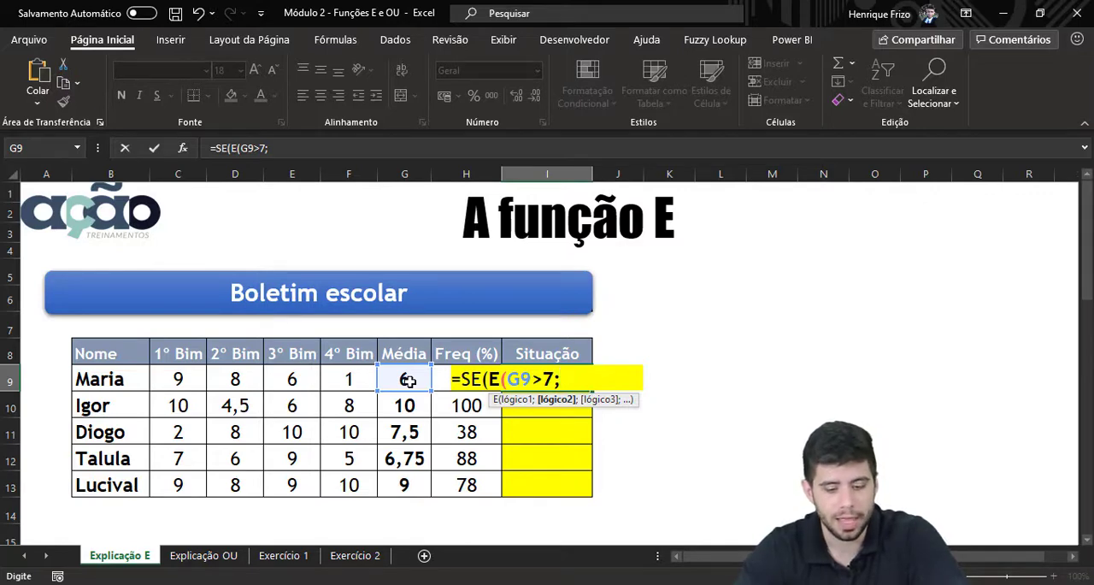
Add H9>=75 as the second condition of the E function and close its parenthesis
{"action": "left_click", "coordinate": [440, 370]}
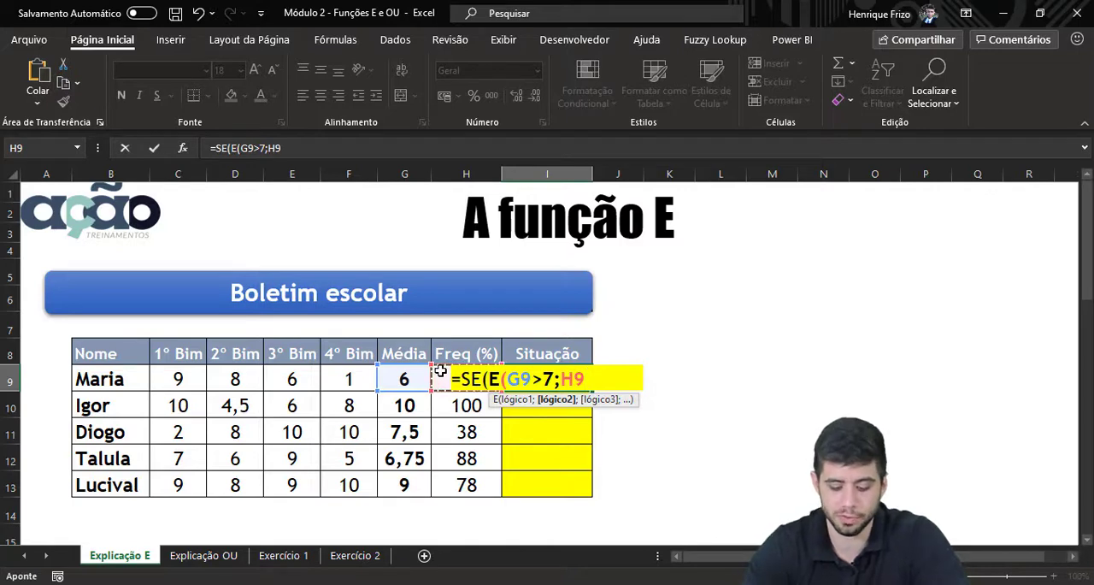
{"action": "type", "text": ">="}
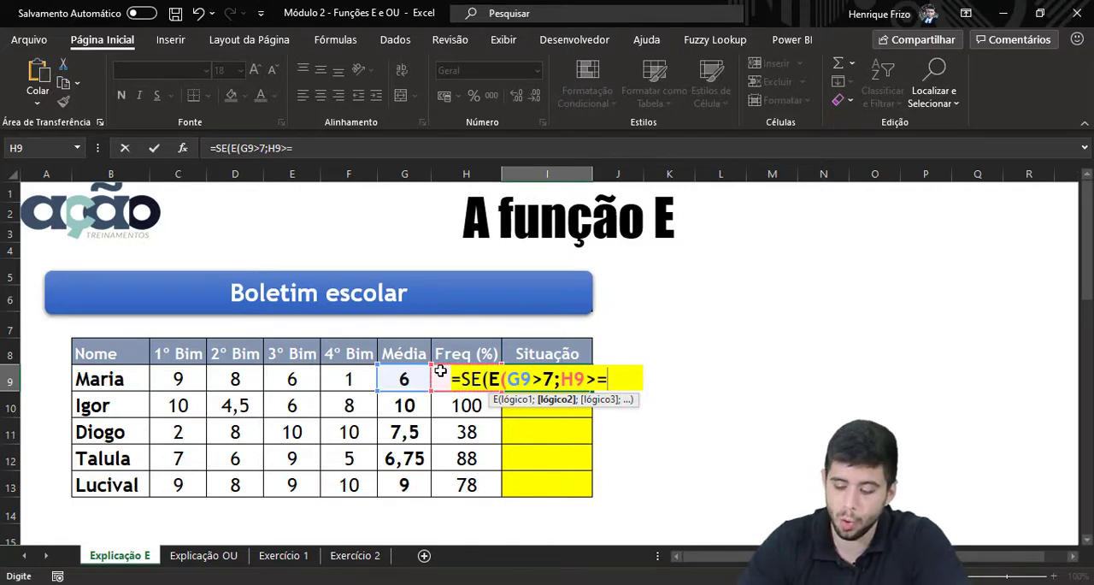
{"action": "type", "text": "75"}
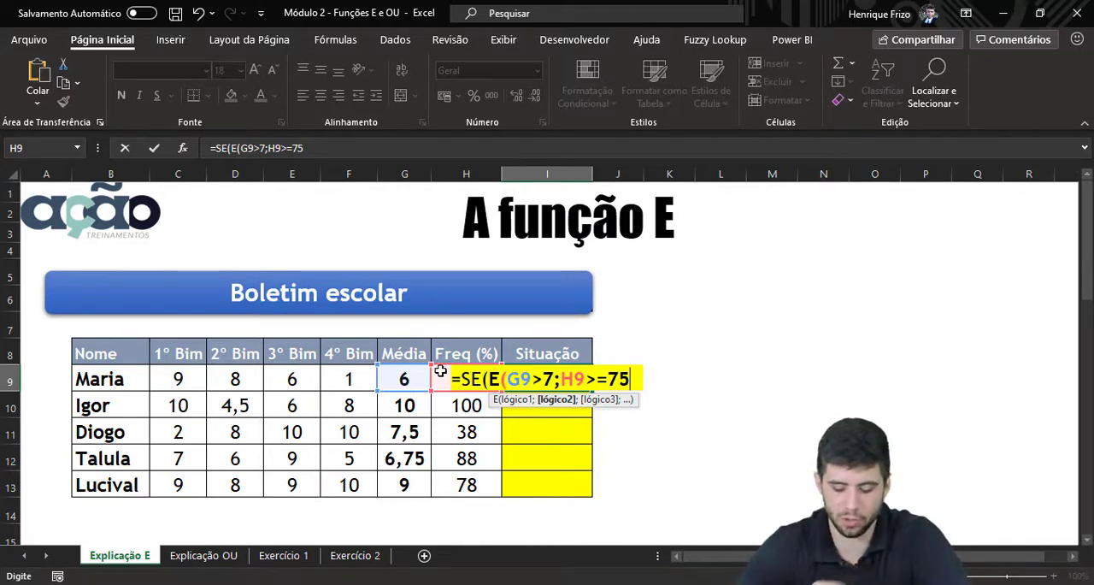
{"action": "type", "text": "%"}
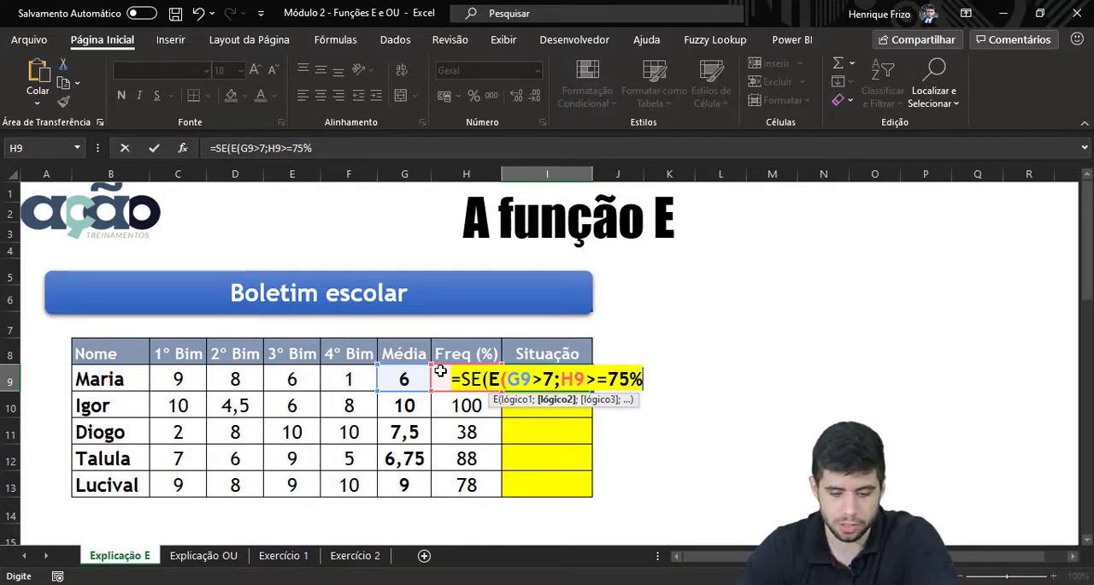
{"action": "key", "text": "BackSpace"}
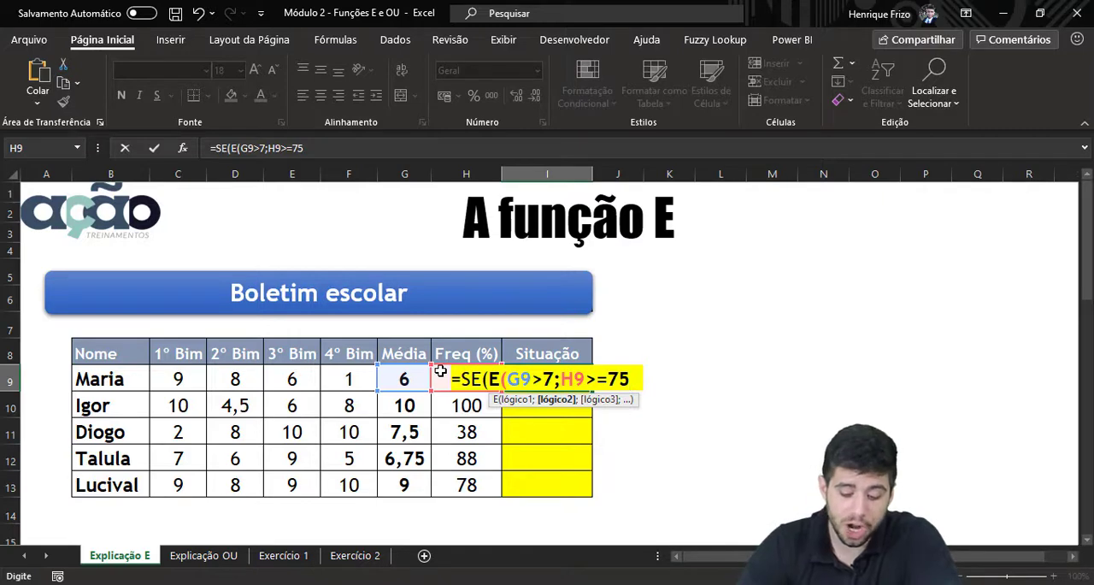
{"action": "type", "text": ")"}
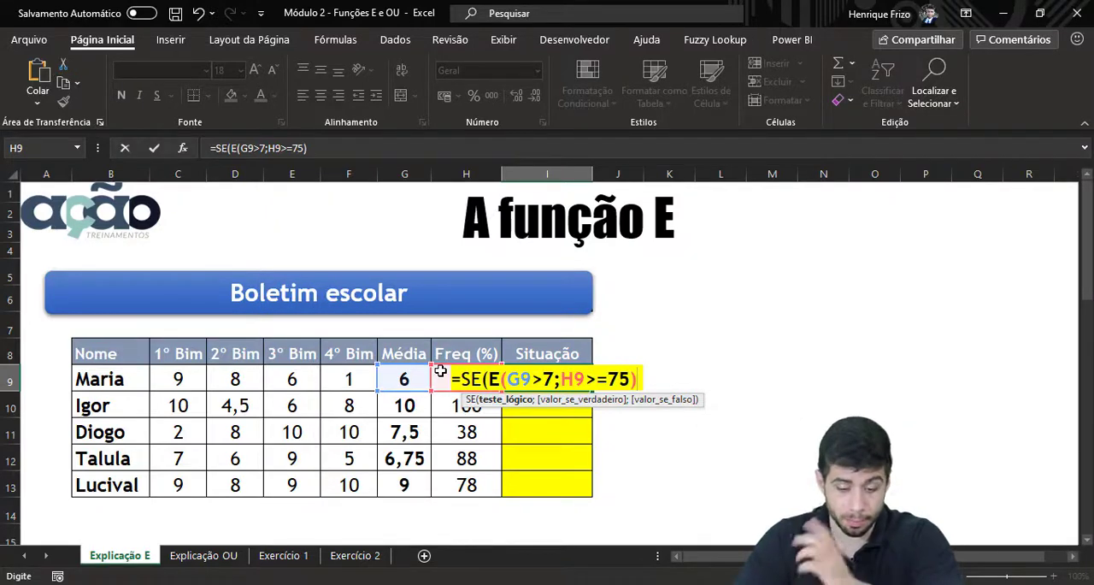
Enter "APROVADO" as the SE formula's value if true, followed by the separator for the last argument
{"action": "type", "text": ";"}
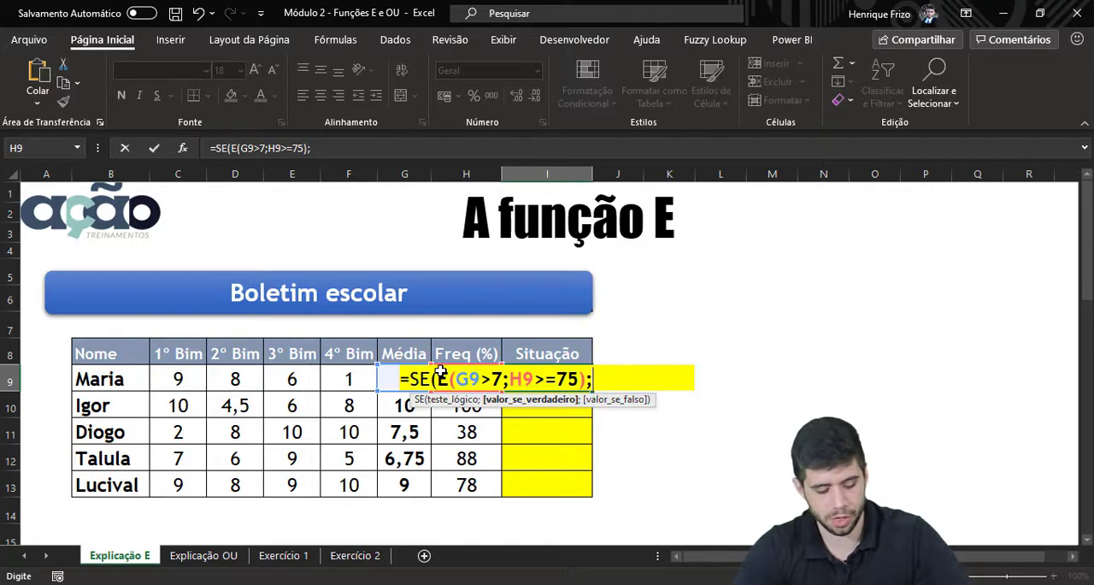
{"action": "type", "text": "\"APROVADO"}
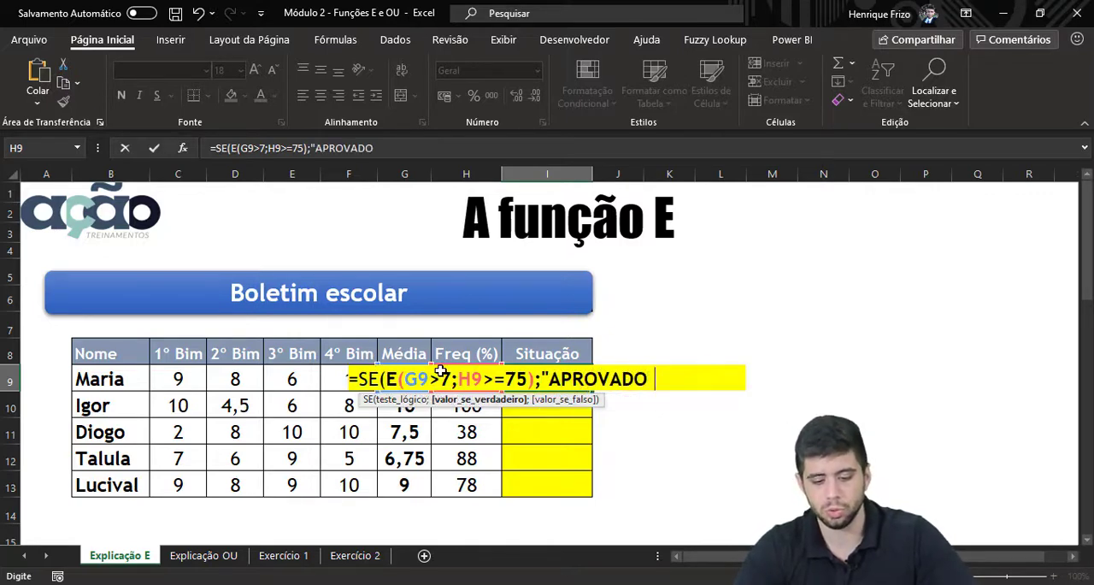
{"action": "key", "text": "BackSpace"}
{"action": "type", "text": "\""}
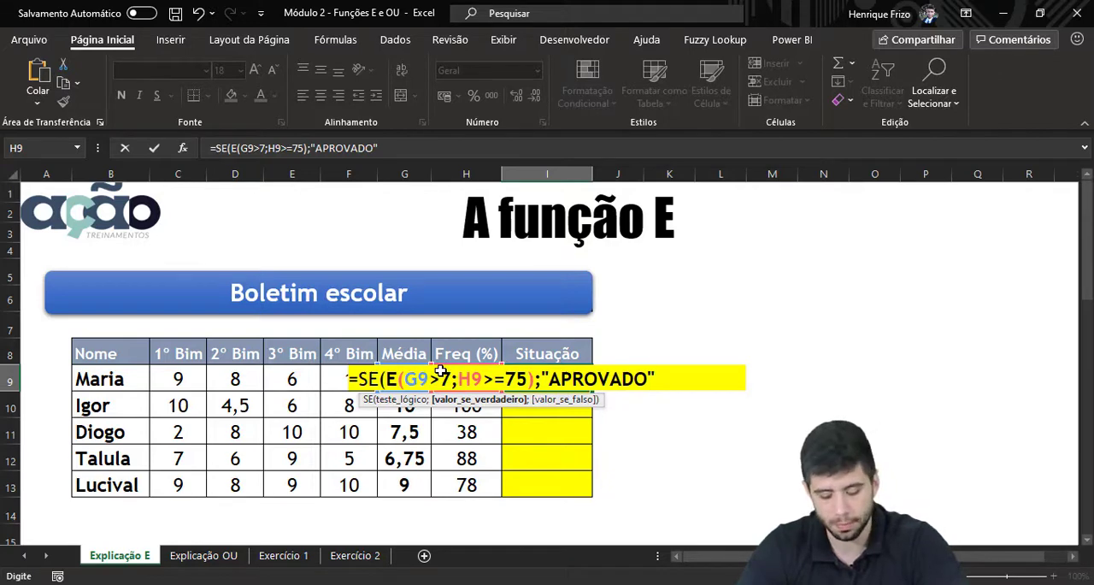
{"action": "type", "text": ";"}
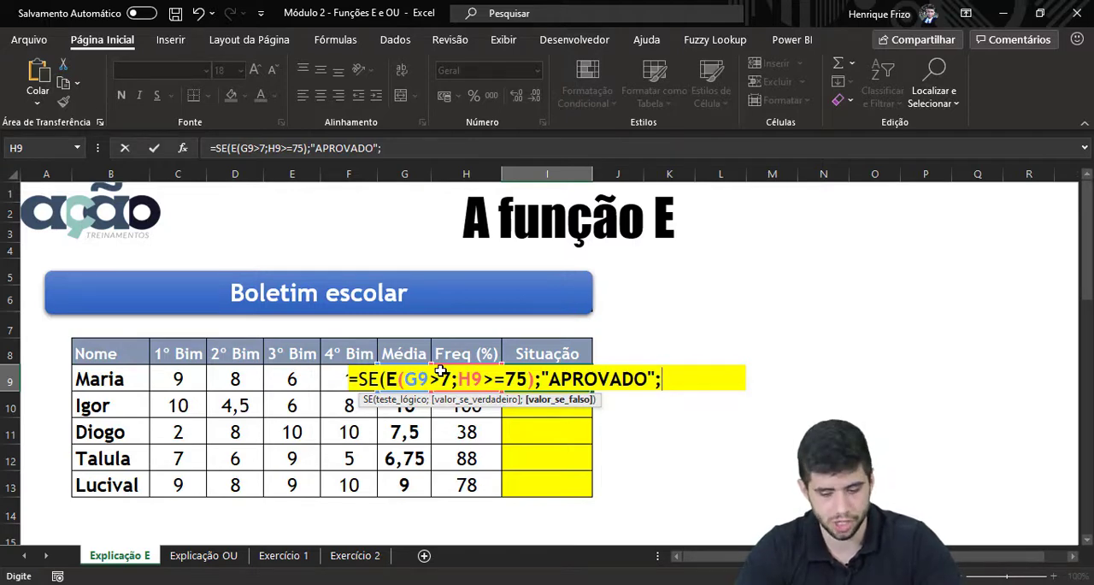
{"action": "key", "text": "Up"}
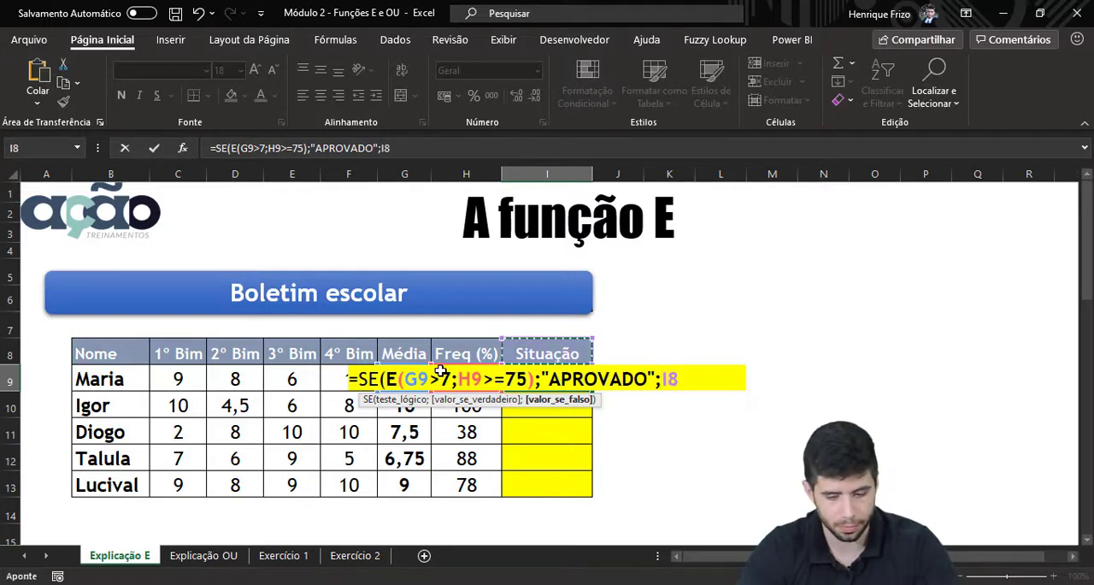
{"action": "type", "text": "\""}
{"action": "key", "text": "BackSpace"}
{"action": "key", "text": "BackSpace"}
{"action": "key", "text": "BackSpace"}
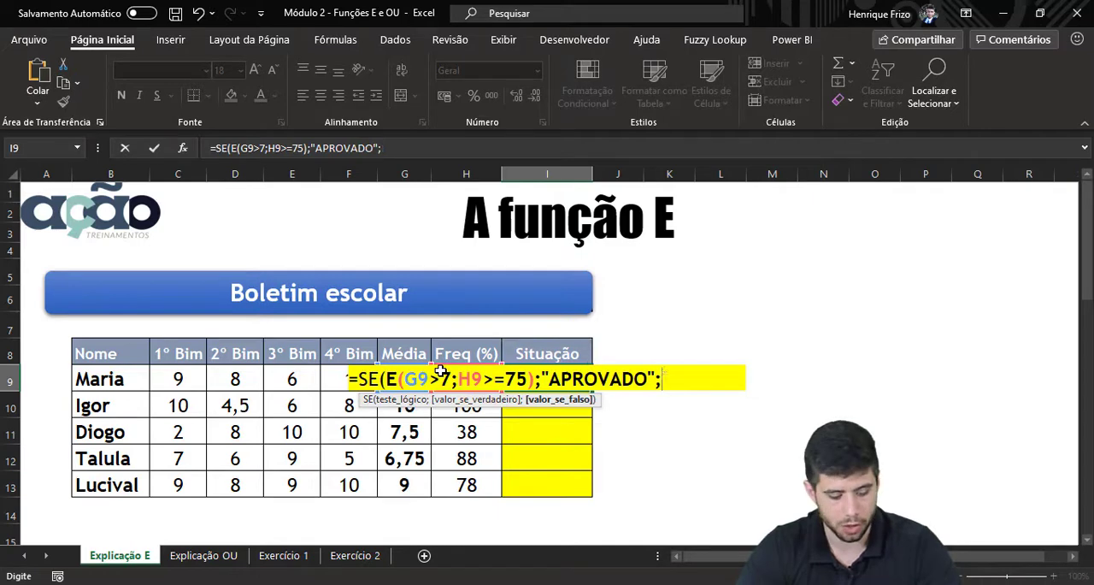
Enter "REPROVADO" as the value if false, then close and confirm the SE formula in I9
{"action": "type", "text": "\""}
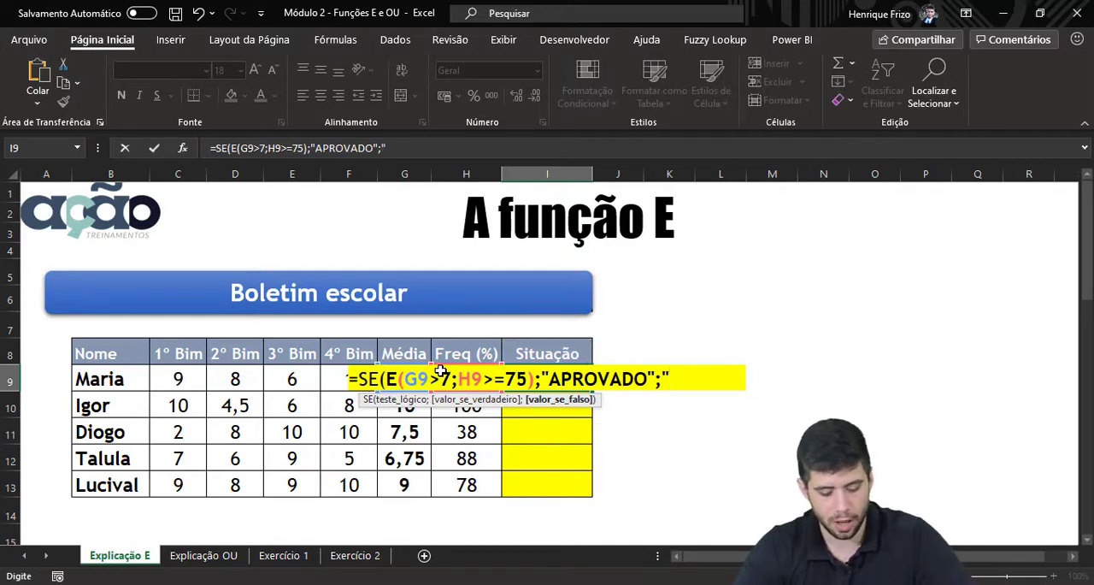
{"action": "type", "text": "REPROVADO "}
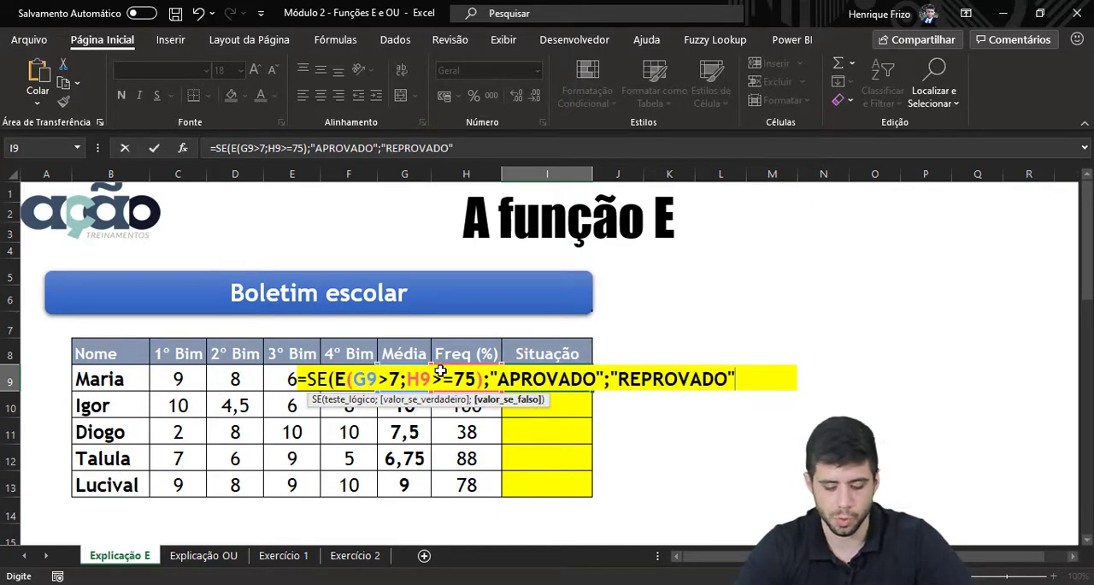
{"action": "type", "text": ")"}
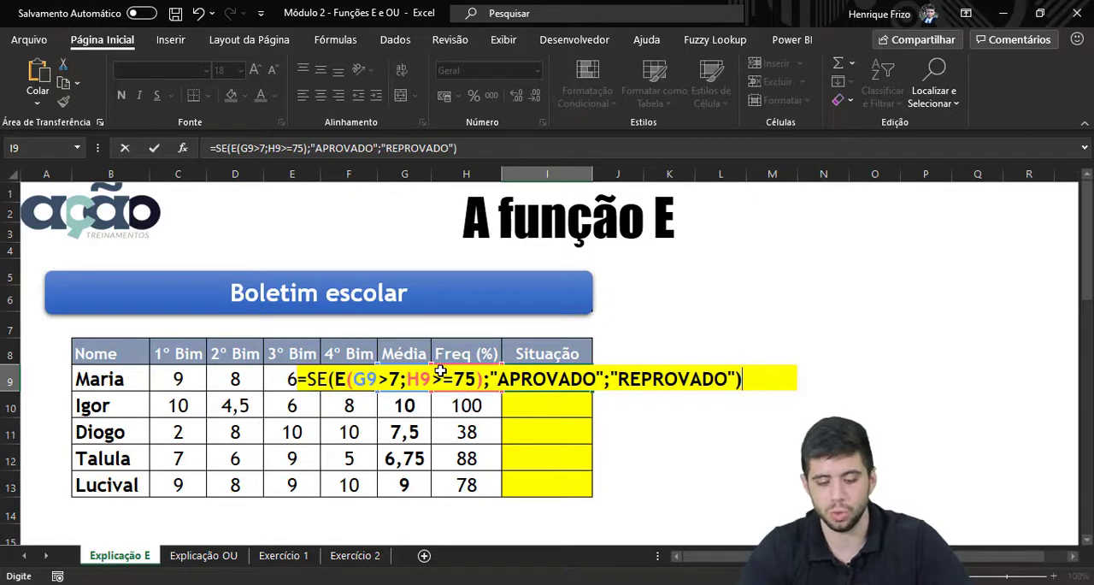
{"action": "key", "text": "Return"}
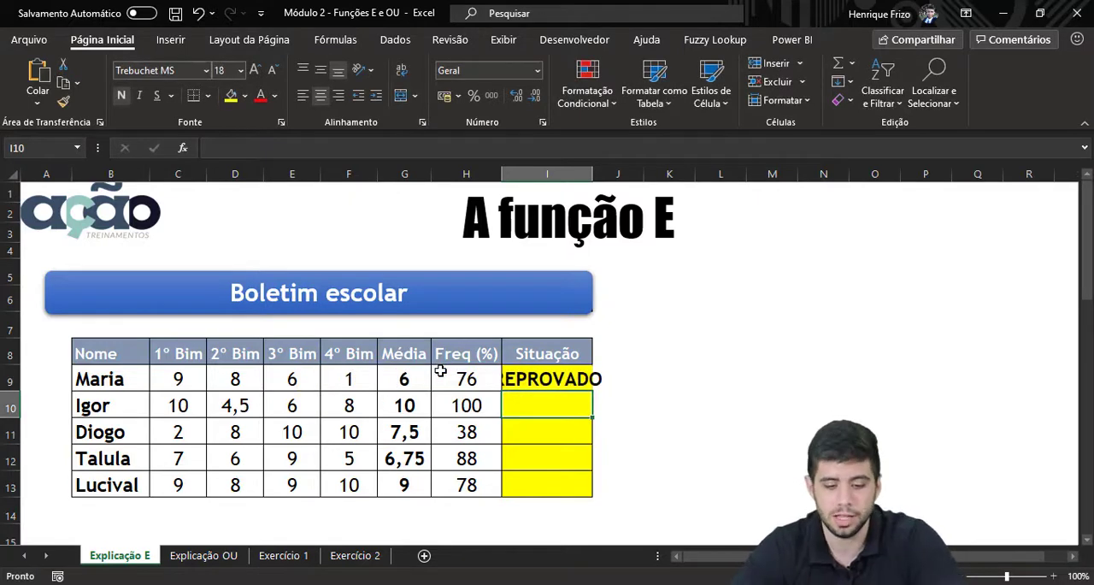
Auto-fit the Situação column's width and fill the I9 formula down through I13
{"action": "double_click", "coordinate": [591, 170]}
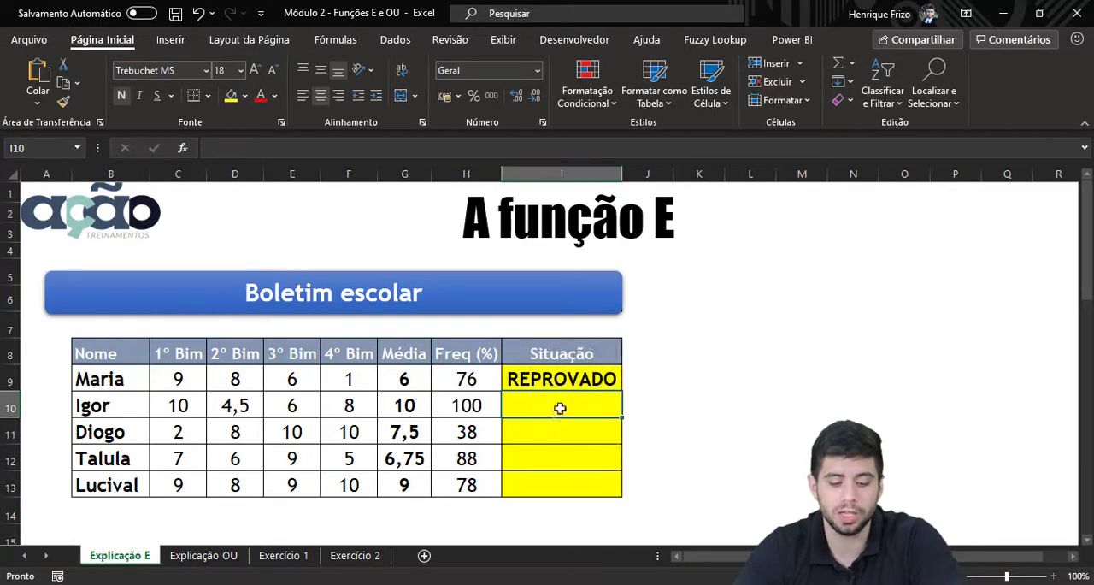
{"action": "left_click", "coordinate": [480, 372]}
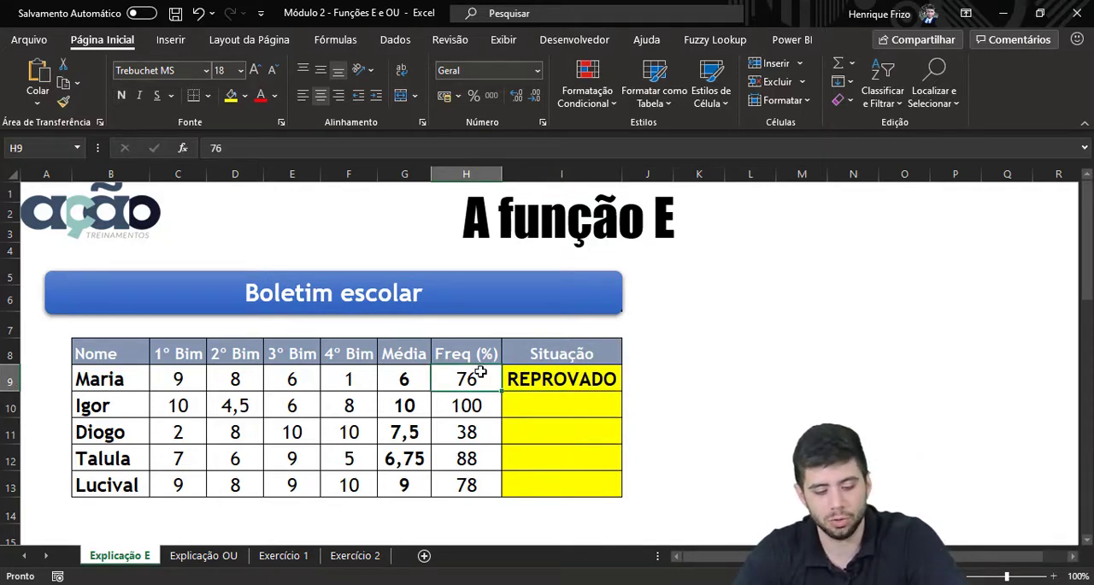
{"action": "left_click", "coordinate": [391, 379]}
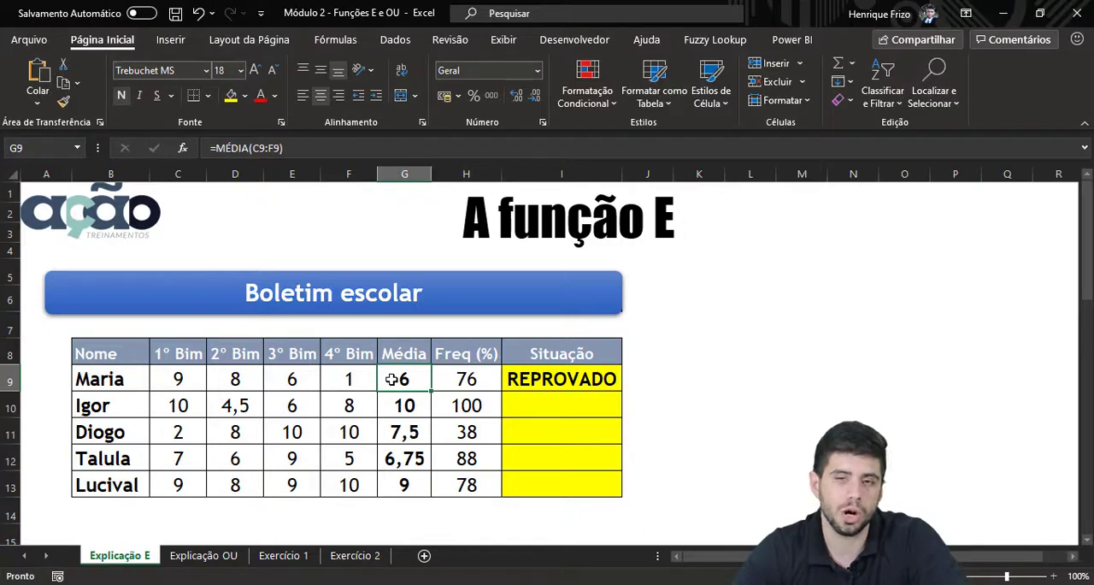
{"action": "left_click", "coordinate": [601, 383]}
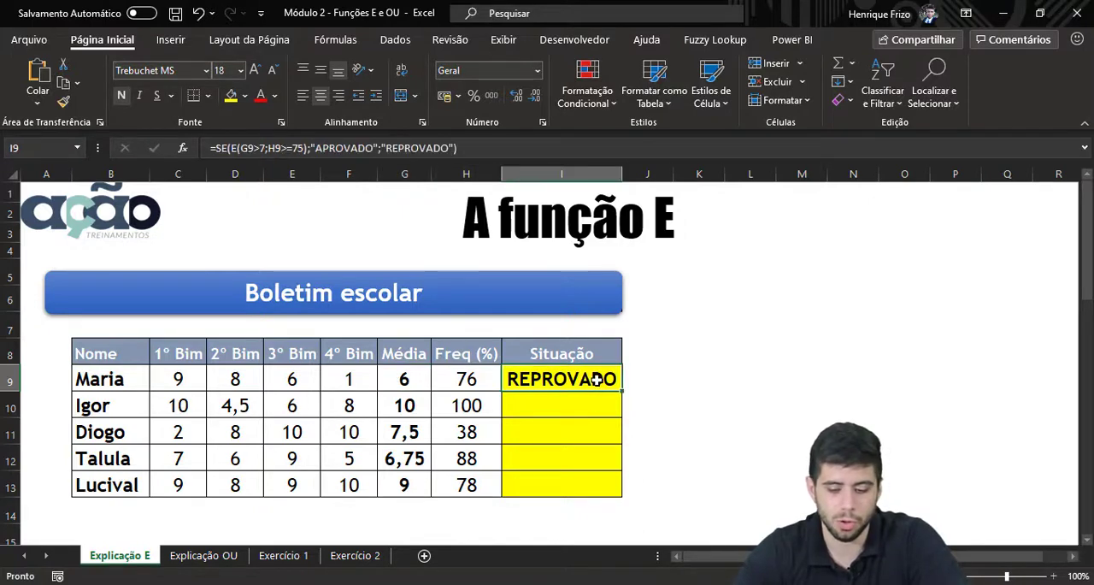
{"action": "double_click", "coordinate": [621, 389]}
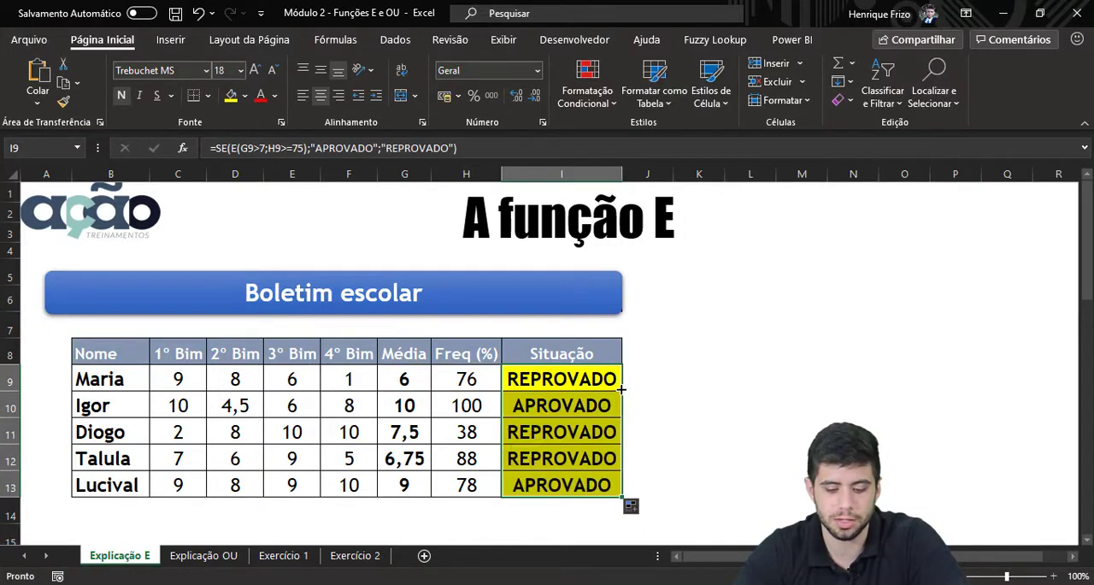
Check the Situação formula in row 10 against that row's Média and Freq (%) values
{"action": "left_click", "coordinate": [557, 410]}
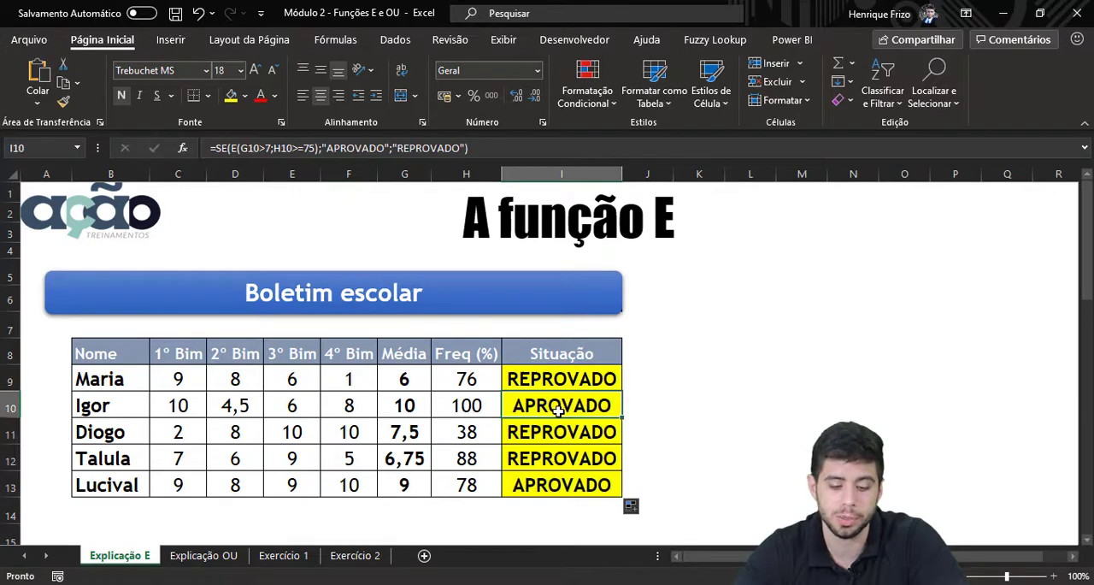
{"action": "left_click", "coordinate": [424, 406]}
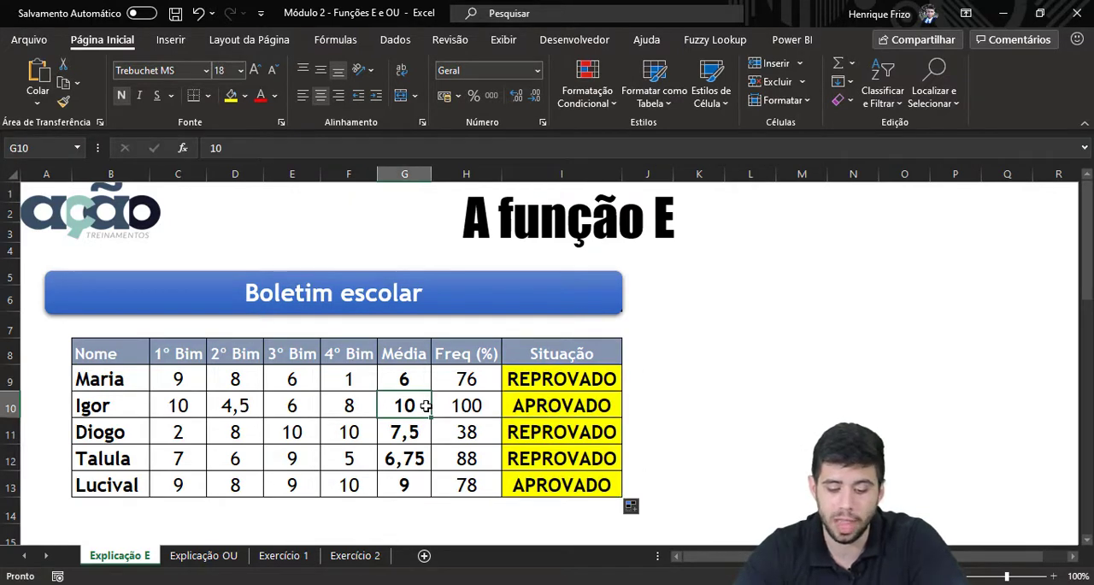
{"action": "left_click", "coordinate": [455, 405]}
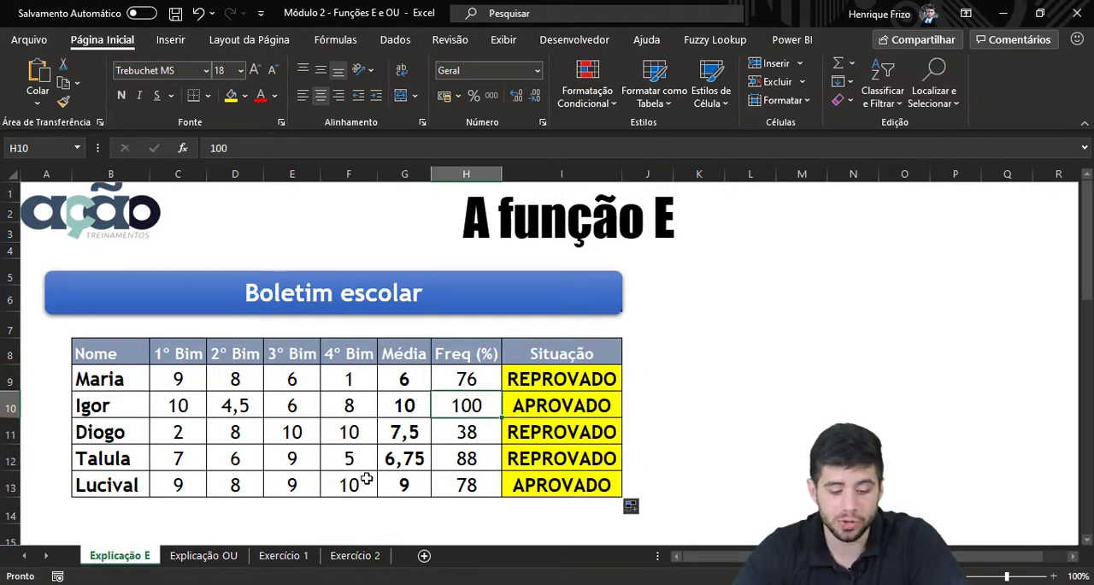
Check the Média and Freq (%) values in row 13 against that row's Situação
{"action": "left_click", "coordinate": [399, 483]}
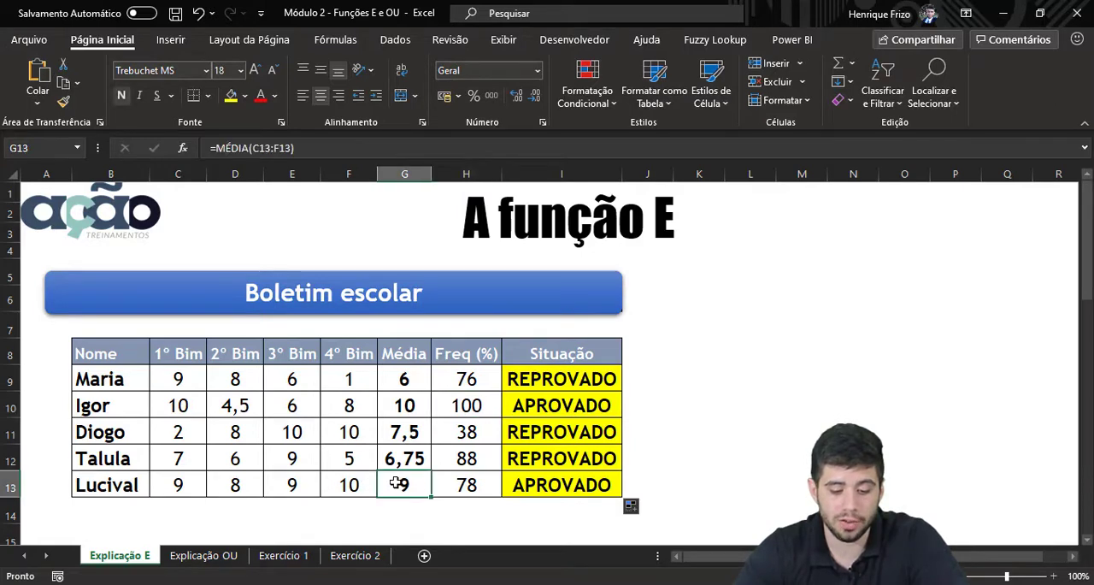
{"action": "left_click", "coordinate": [445, 485]}
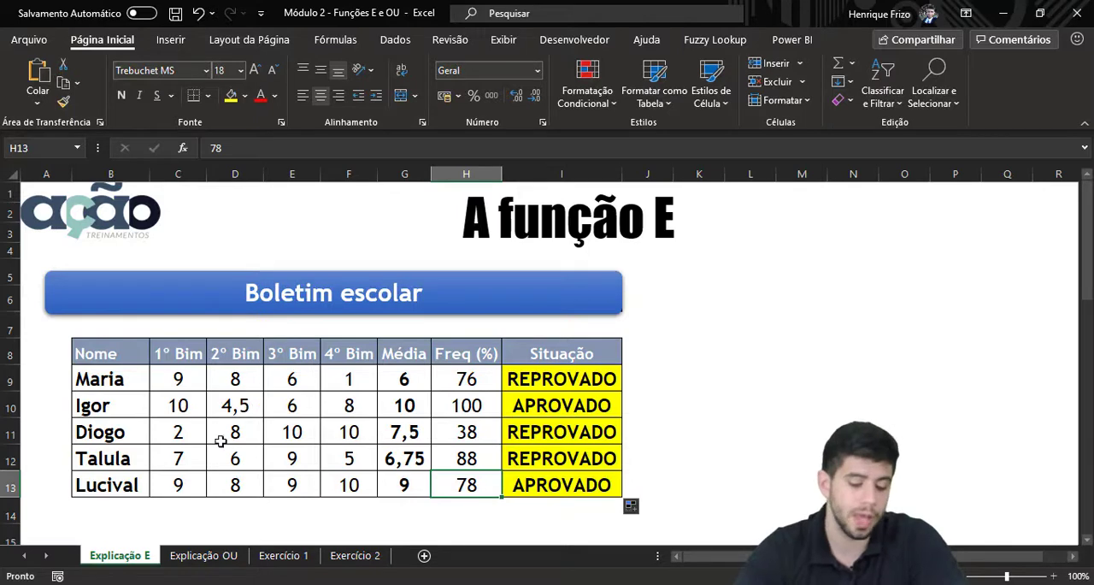
On the Explicação OU sheet, read the approval rules written below the Boletim escolar table
{"action": "left_click", "coordinate": [190, 557]}
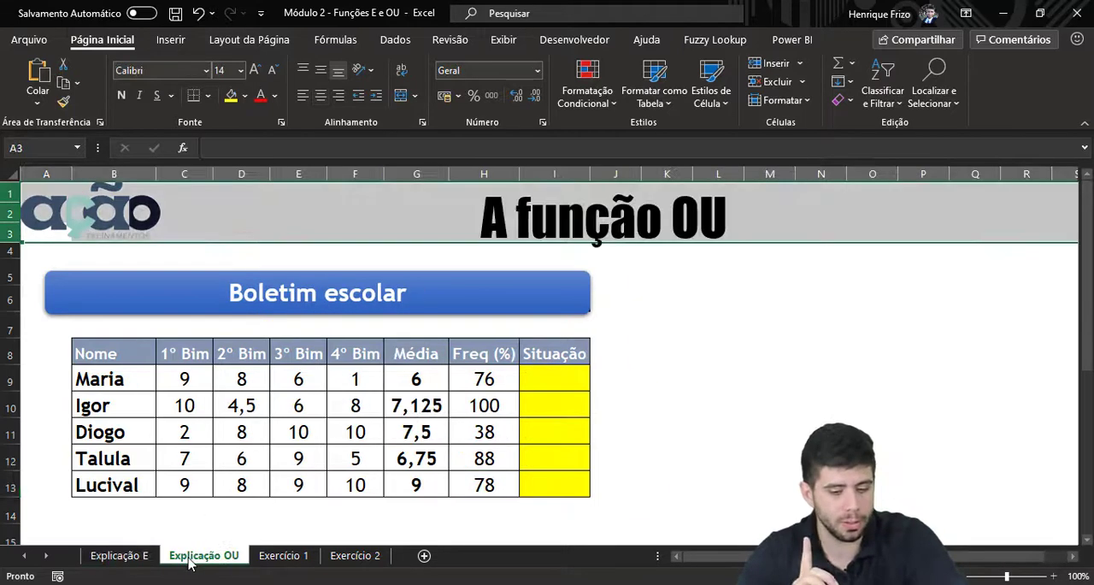
{"action": "scroll", "coordinate": [227, 419], "scroll_direction": "down", "scroll_amount": 4}
{"action": "scroll", "coordinate": [227, 419], "scroll_direction": "up", "scroll_amount": 1}
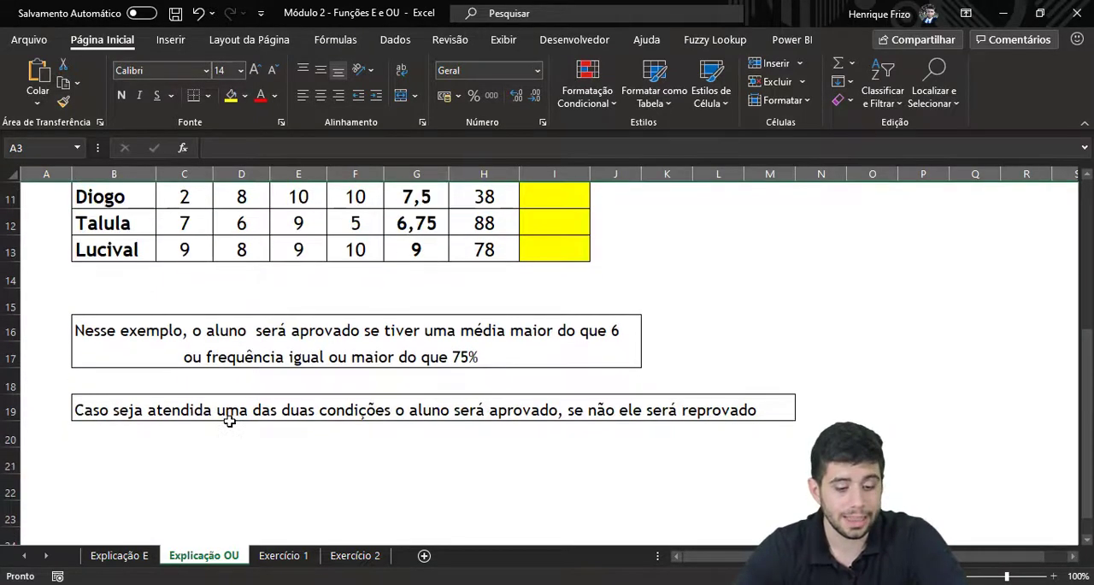
{"action": "scroll", "coordinate": [196, 278], "scroll_direction": "up", "scroll_amount": 3}
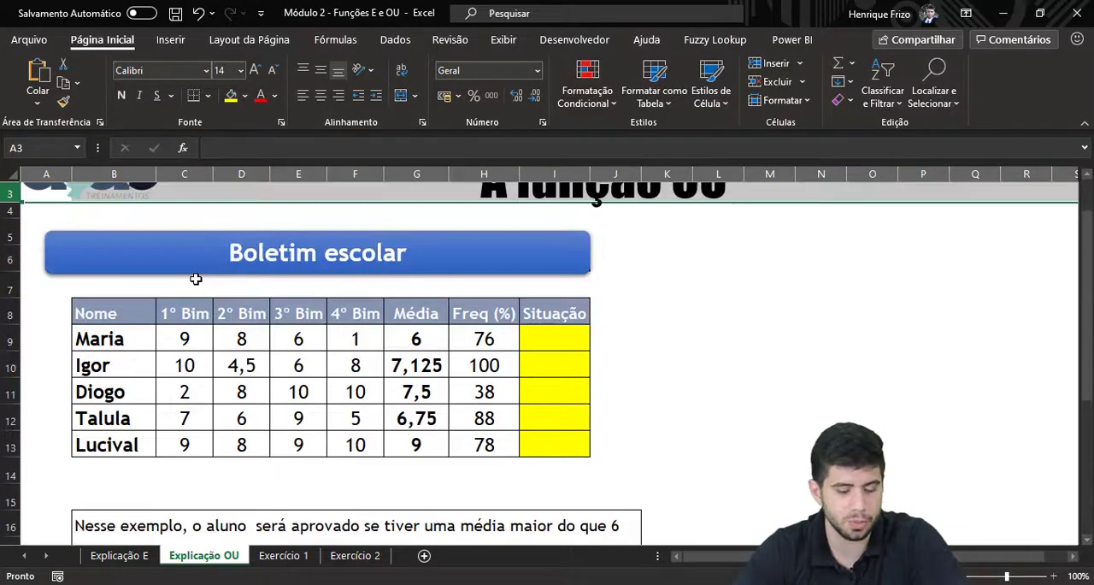
{"action": "scroll", "coordinate": [196, 279], "scroll_direction": "down", "scroll_amount": 2}
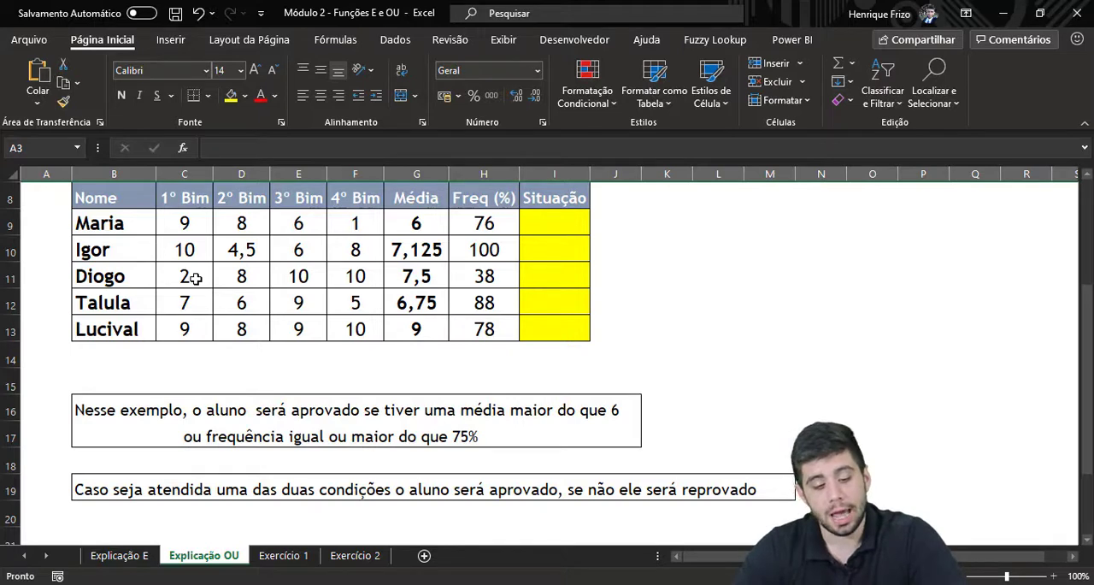
{"action": "scroll", "coordinate": [195, 278], "scroll_direction": "up", "scroll_amount": 1}
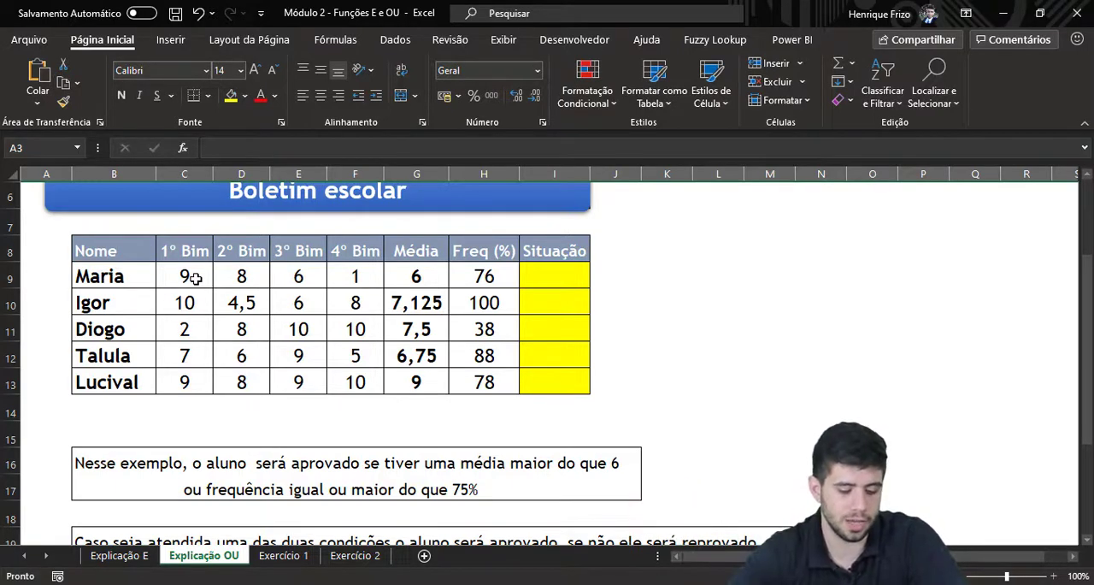
Compare the approval rules on the Explicação E sheet with those on Explicação OU, ending at the Explicação OU table
{"action": "left_click", "coordinate": [140, 555]}
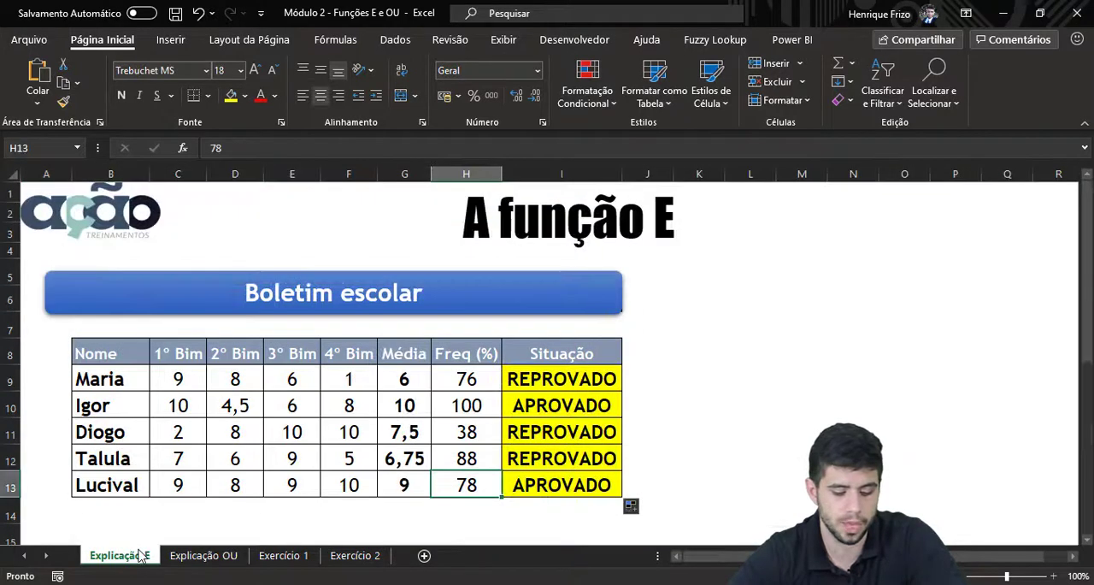
{"action": "scroll", "coordinate": [386, 378], "scroll_direction": "down", "scroll_amount": 2}
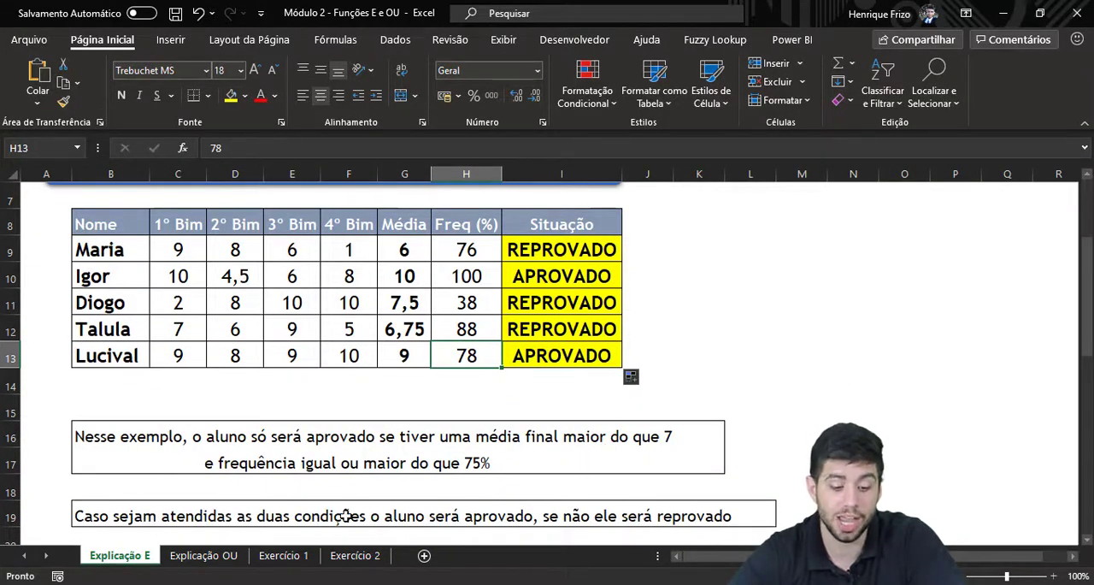
{"action": "scroll", "coordinate": [244, 405], "scroll_direction": "up", "scroll_amount": 2}
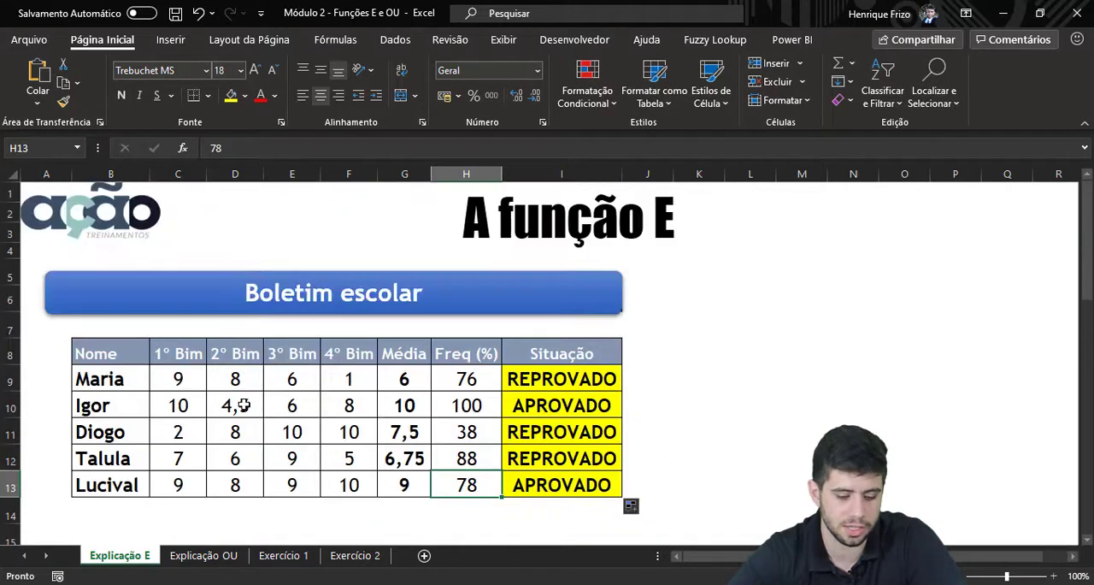
{"action": "left_click", "coordinate": [189, 560]}
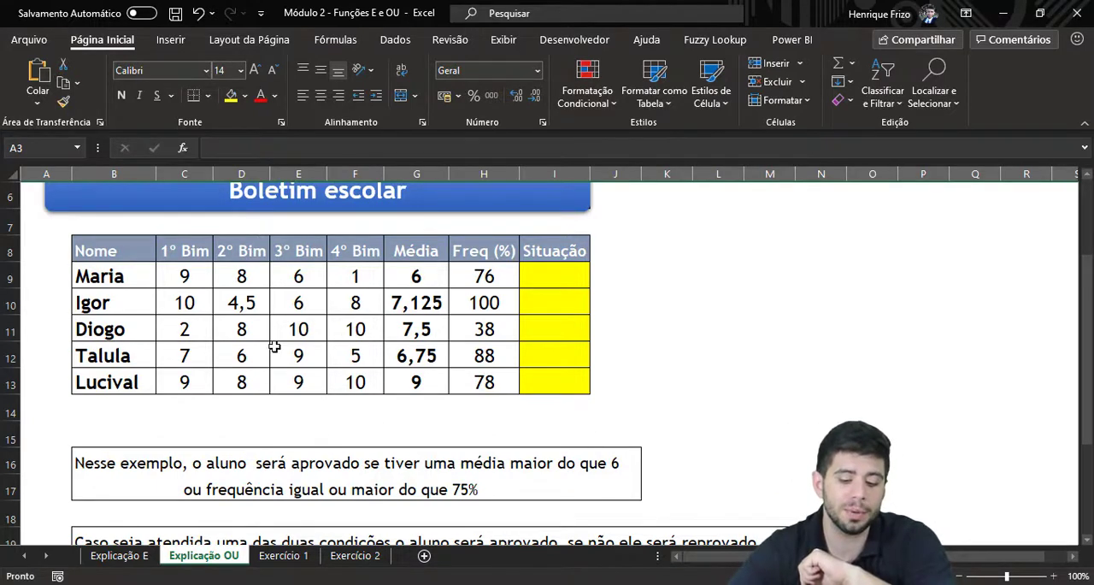
{"action": "scroll", "coordinate": [339, 309], "scroll_direction": "up", "scroll_amount": 1}
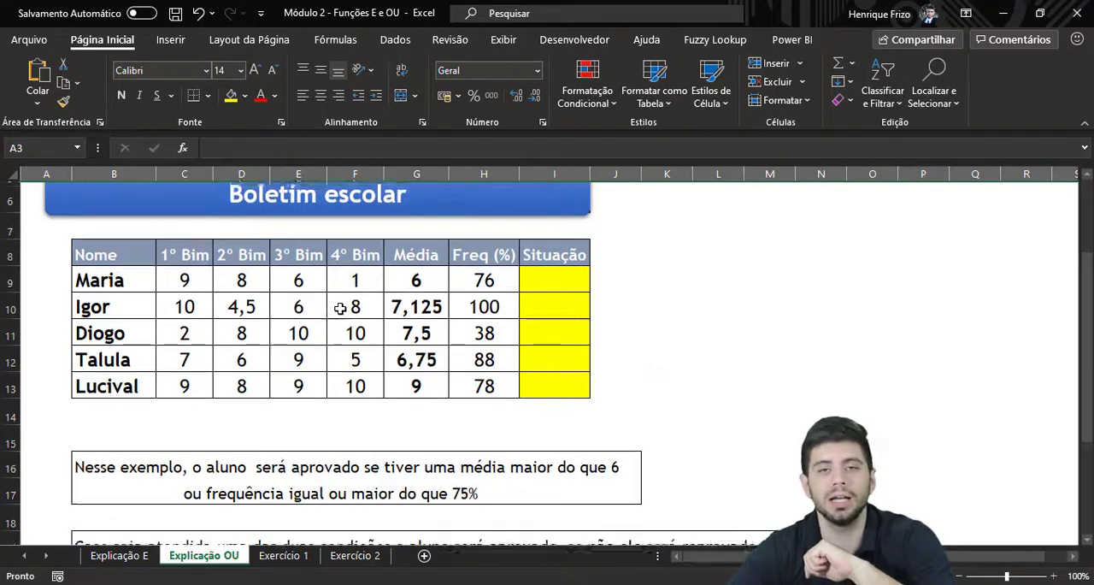
{"action": "scroll", "coordinate": [339, 308], "scroll_direction": "up", "scroll_amount": 2}
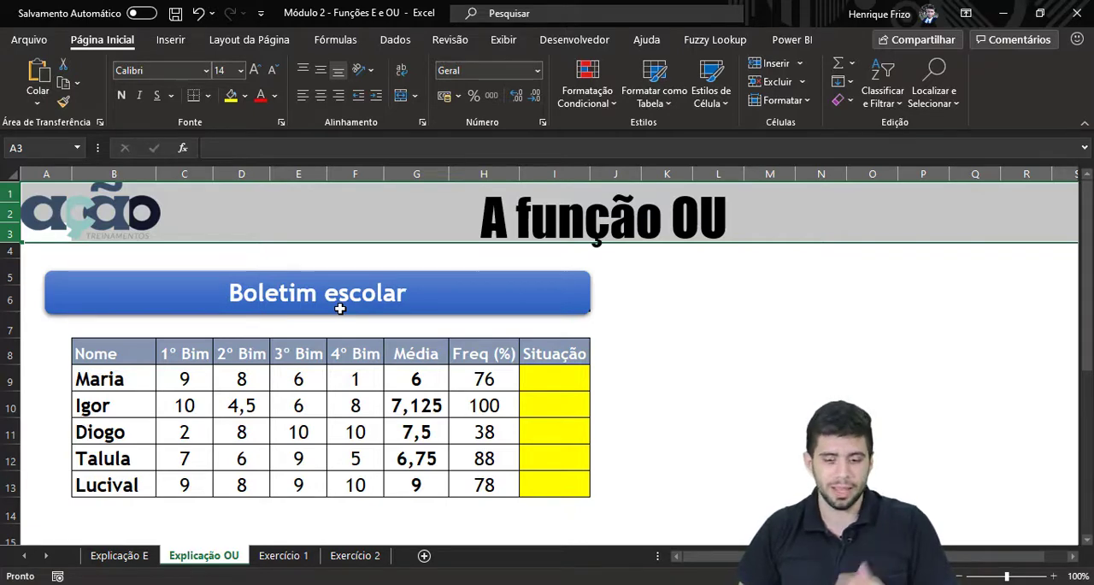
Start an SE formula in I9 of the Explicação OU sheet with the logical test OU(G9>6;H9>=75)
{"action": "left_click", "coordinate": [542, 384]}
{"action": "type", "text": "=SE("}
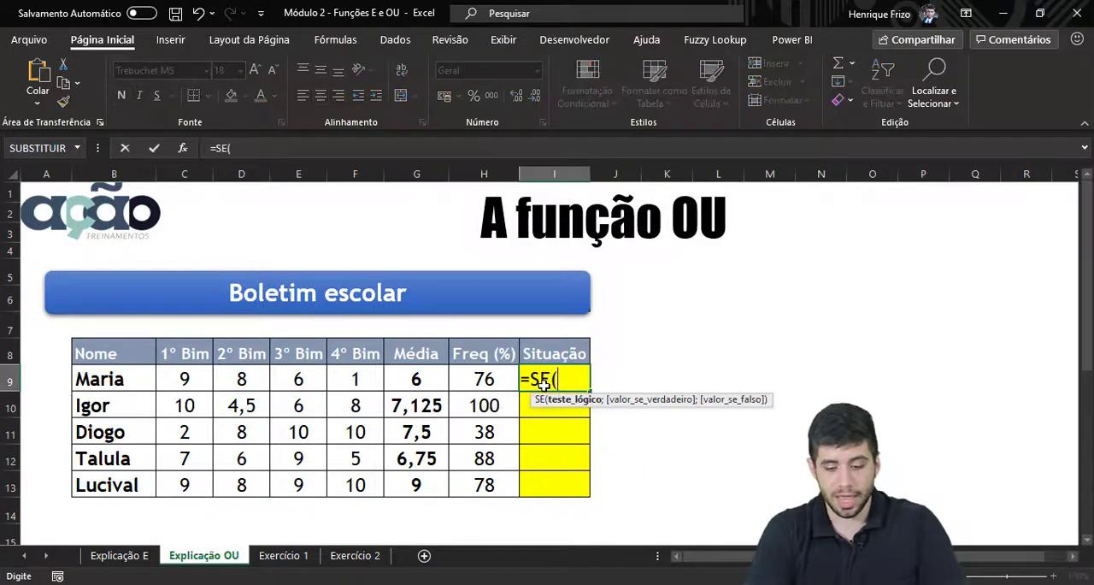
{"action": "type", "text": "OU("}
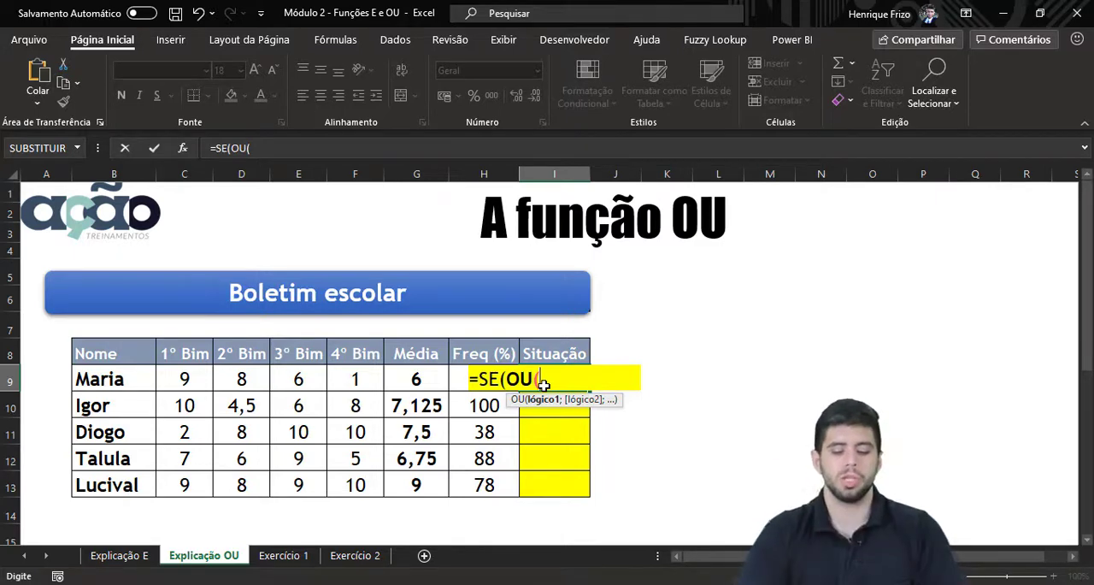
{"action": "left_click", "coordinate": [429, 383]}
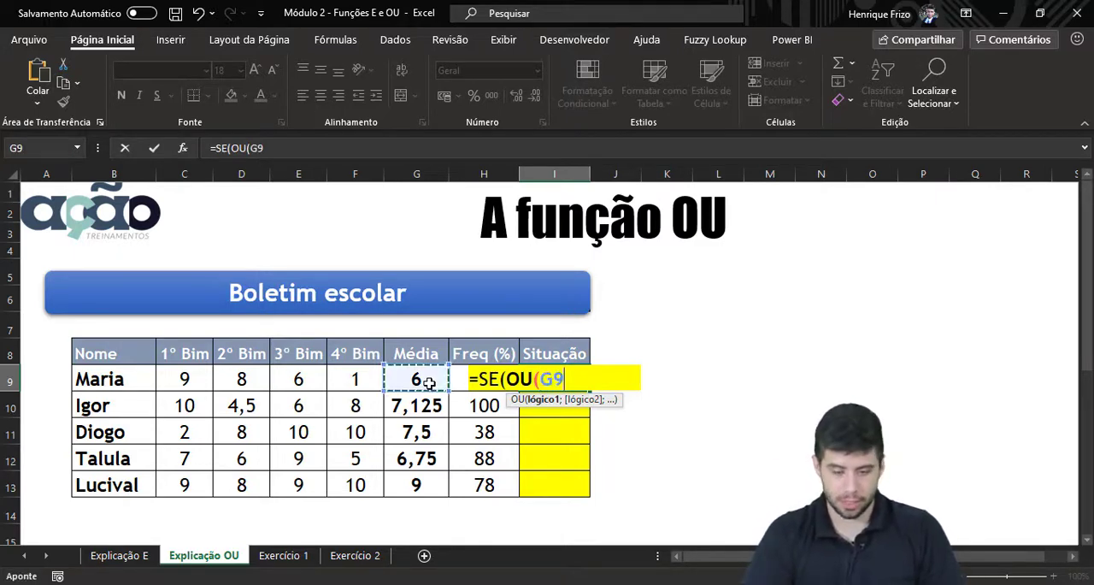
{"action": "type", "text": ">="}
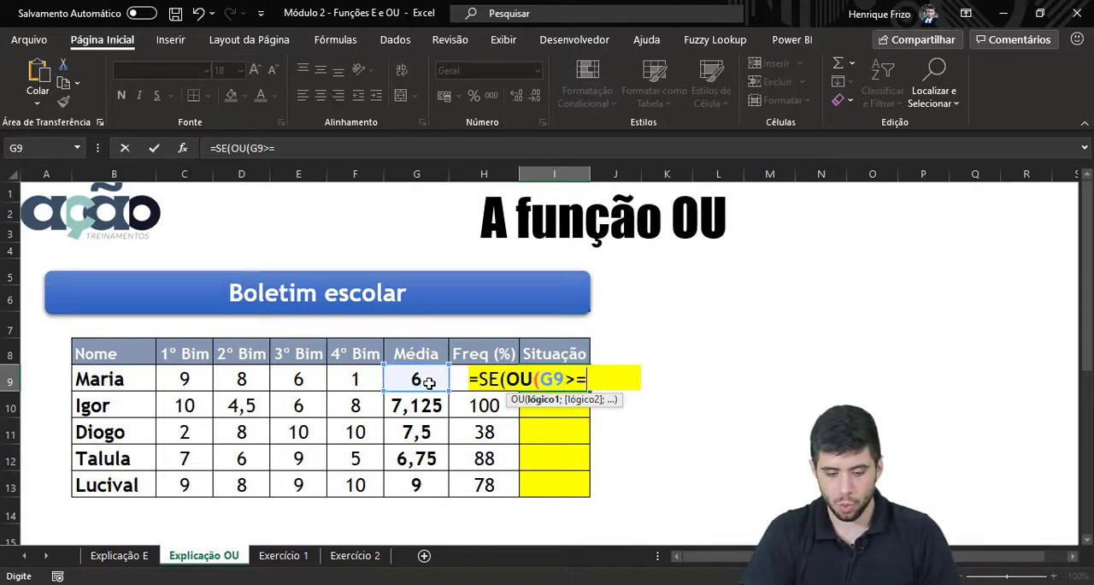
{"action": "key", "text": "BackSpace"}
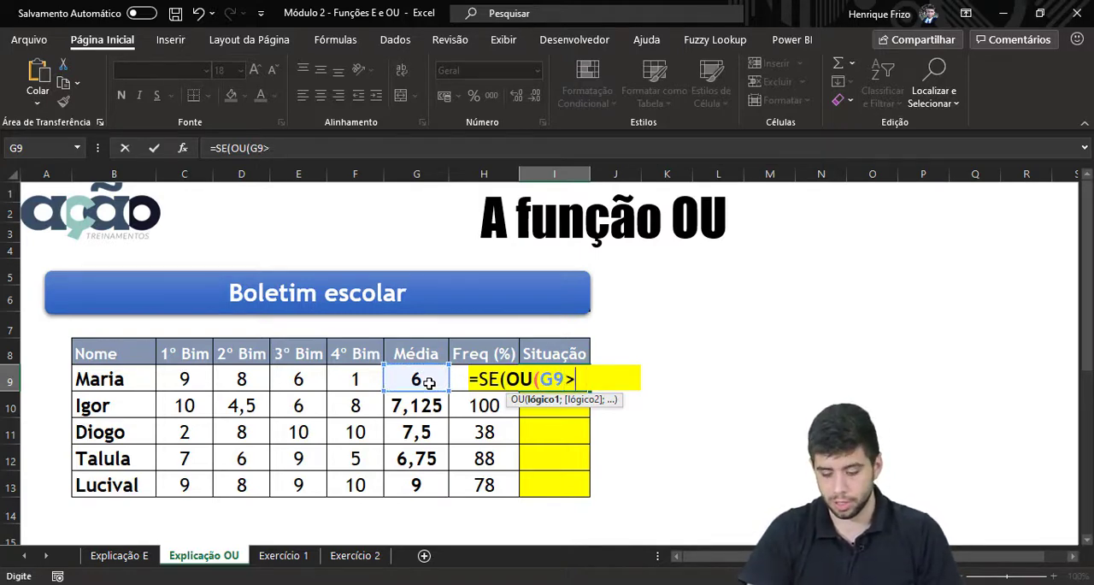
{"action": "type", "text": "6;"}
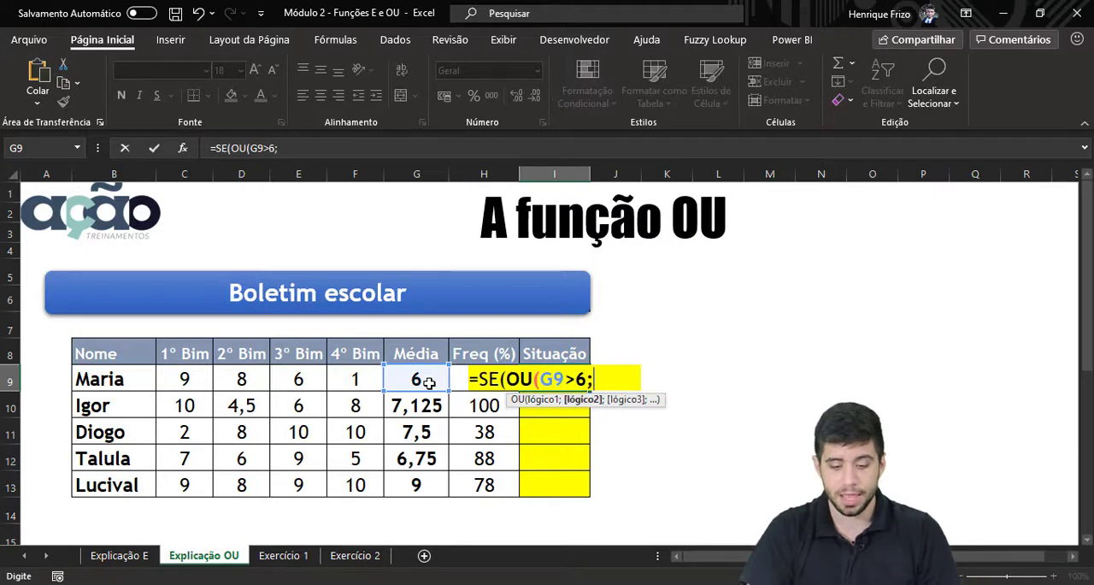
{"action": "left_click", "coordinate": [458, 373]}
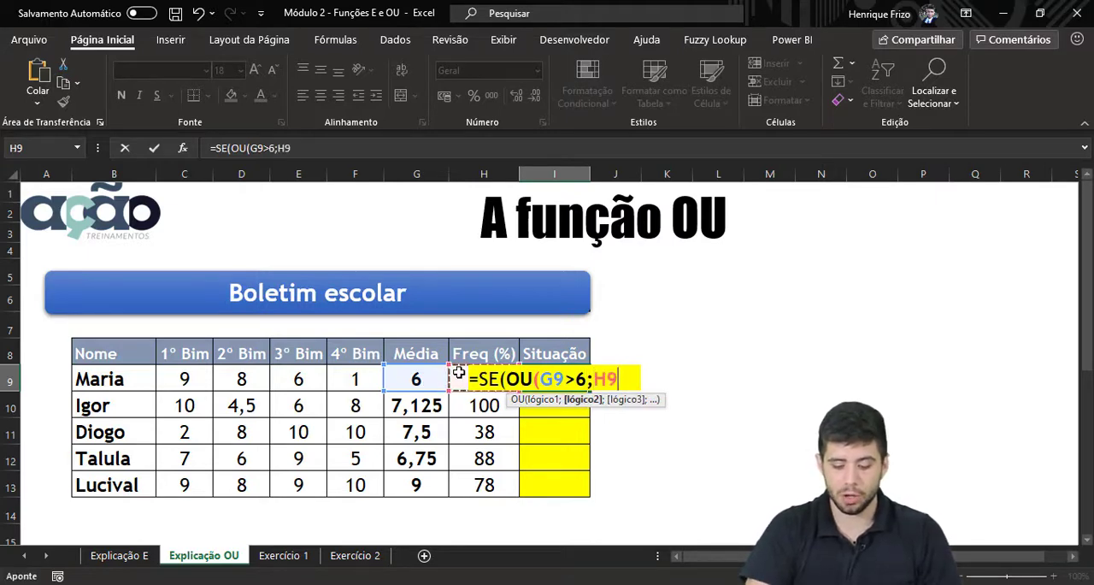
{"action": "type", "text": ">=75)"}
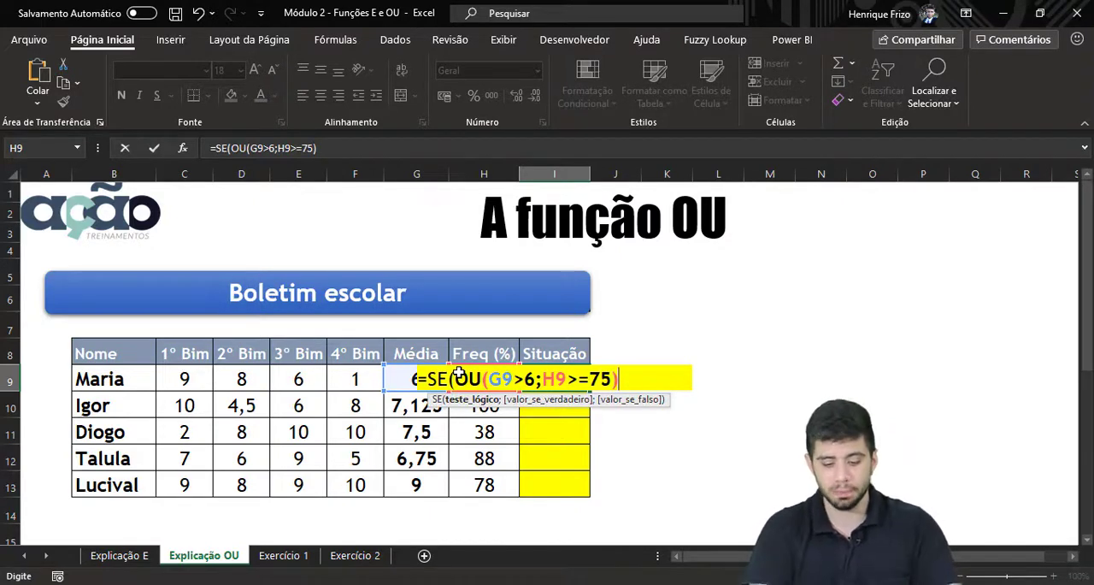
Complete the I9 formula with "APROVADO" as the value if true and "REPROVADO" as the value if false
{"action": "type", "text": ";\"a"}
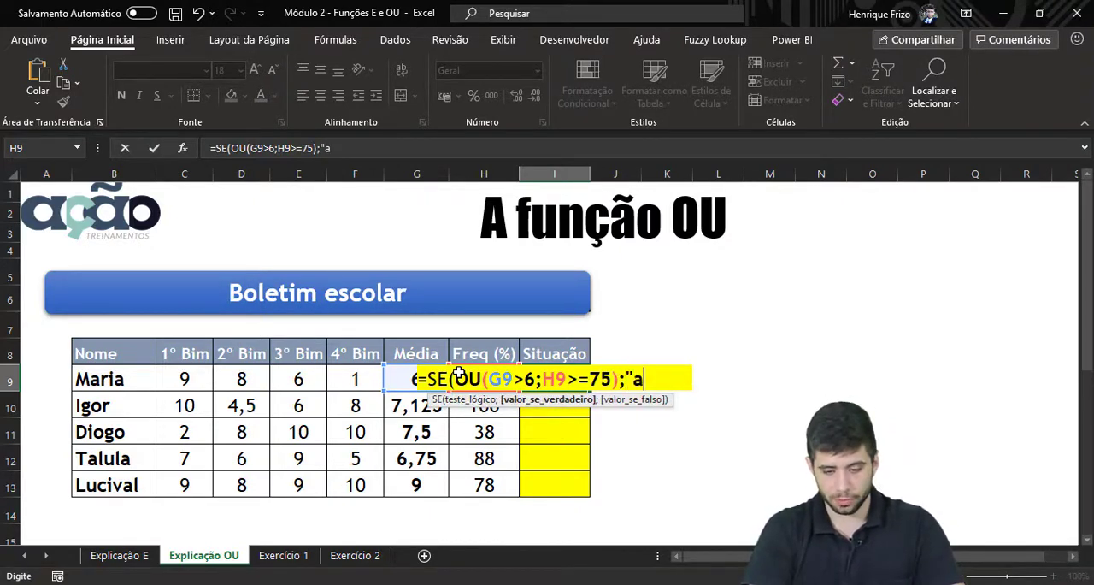
{"action": "key", "text": "BackSpace"}
{"action": "type", "text": "APROVADO\""}
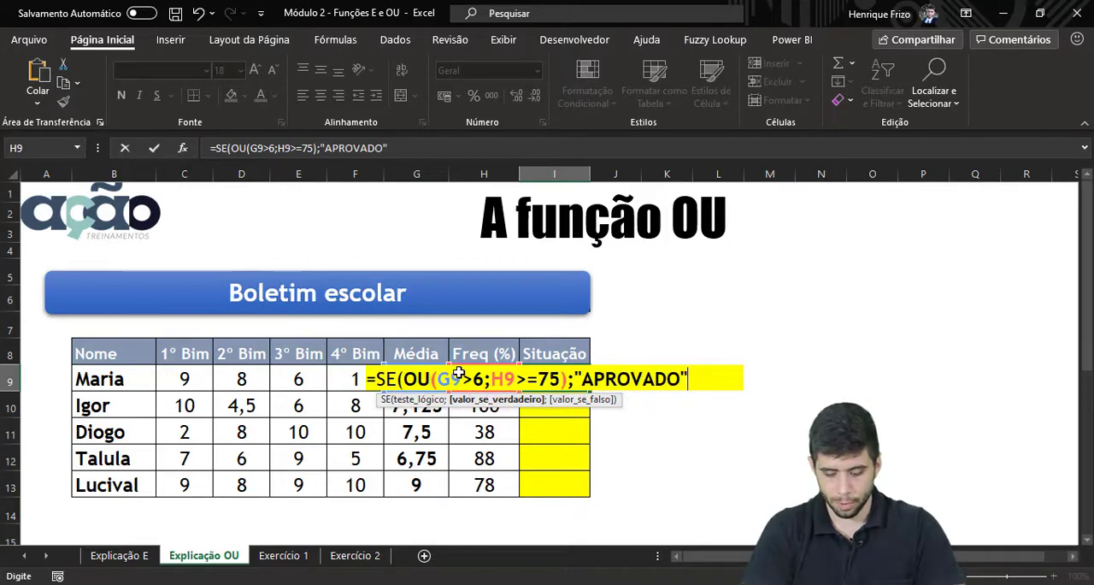
{"action": "type", "text": ";\"p"}
{"action": "key", "text": "BackSpace"}
{"action": "type", "text": "R"}
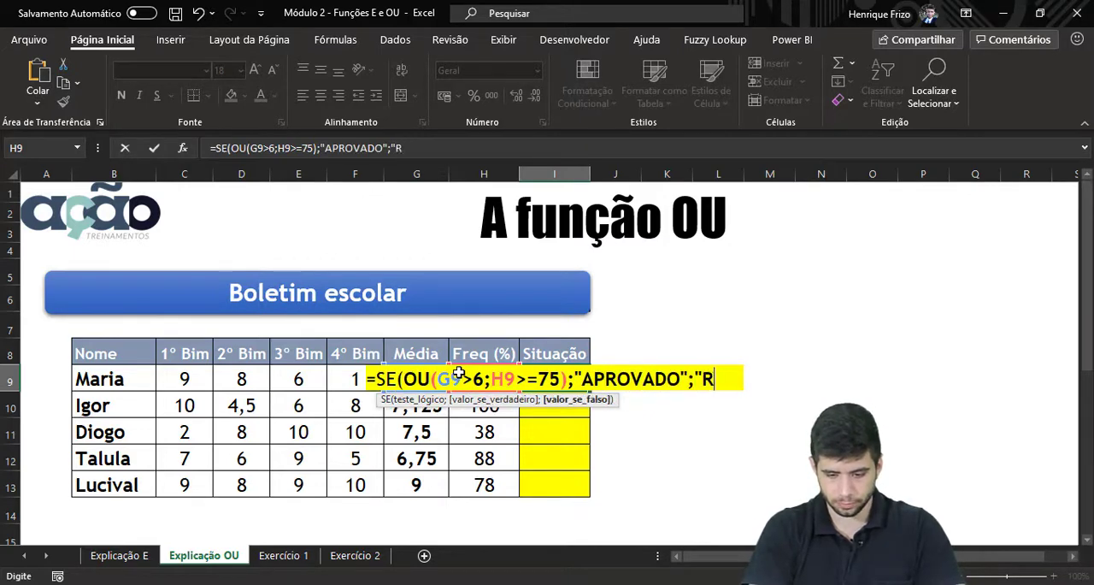
{"action": "type", "text": "EPROVADO"}
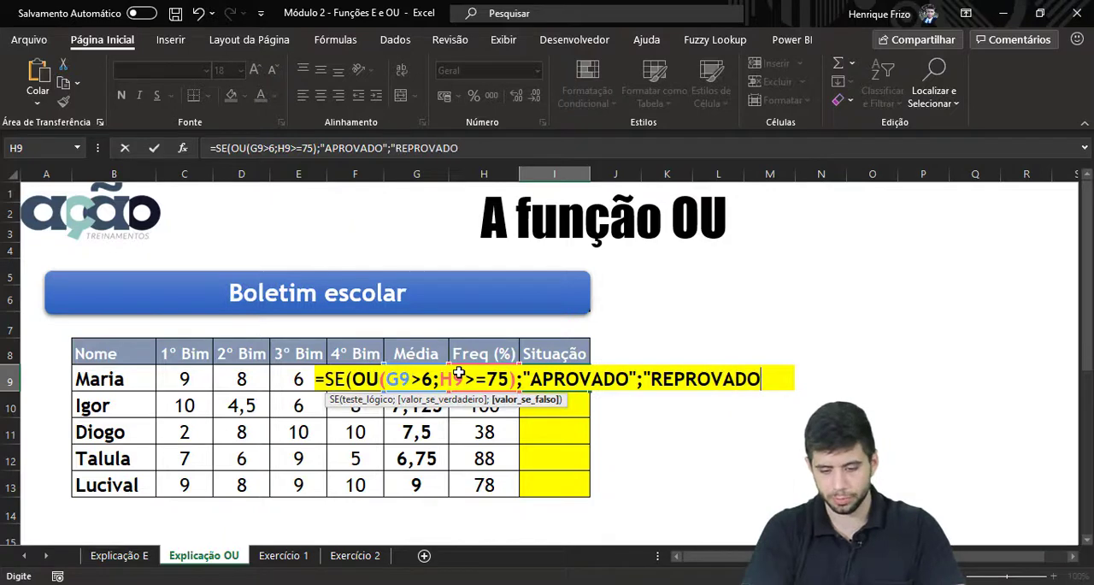
{"action": "type", "text": "\")"}
{"action": "key", "text": "Return"}
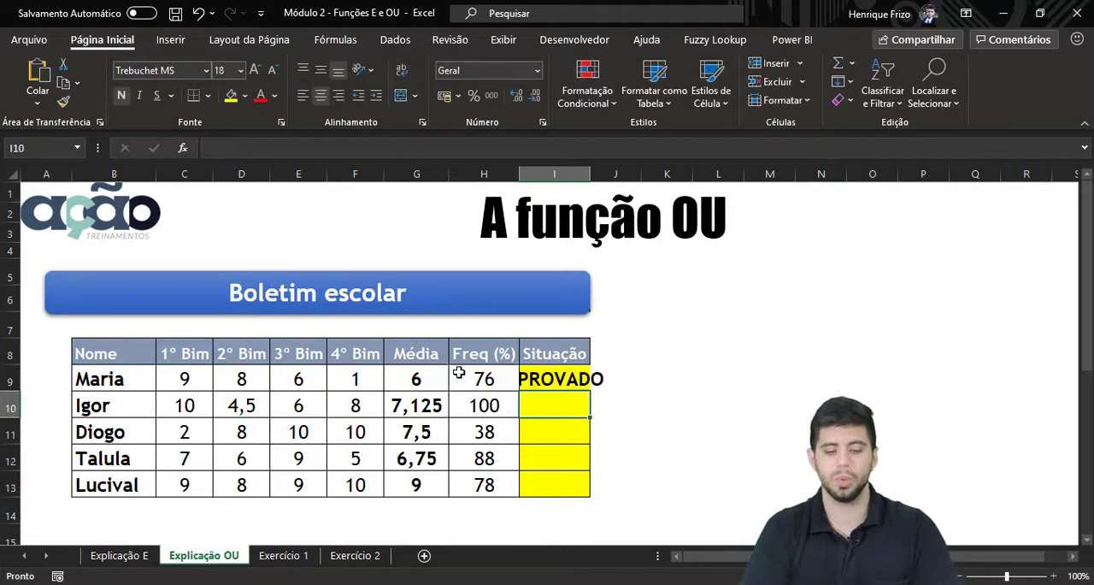
Auto-fit column I on the Explicação OU sheet and fill the I9 formula down through I13
{"action": "double_click", "coordinate": [590, 173]}
{"action": "left_click", "coordinate": [613, 380]}
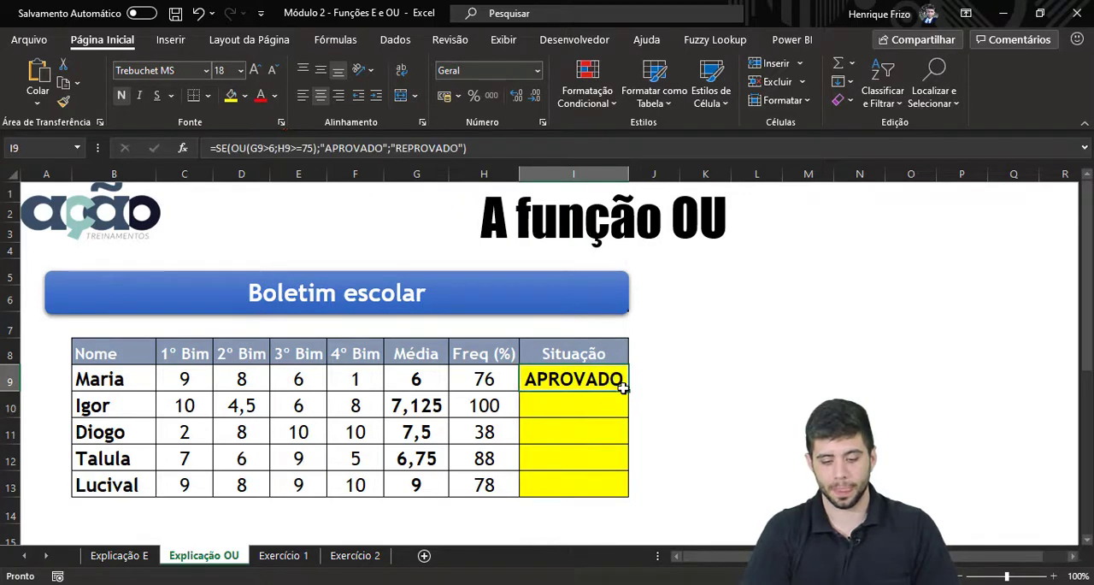
{"action": "double_click", "coordinate": [626, 391]}
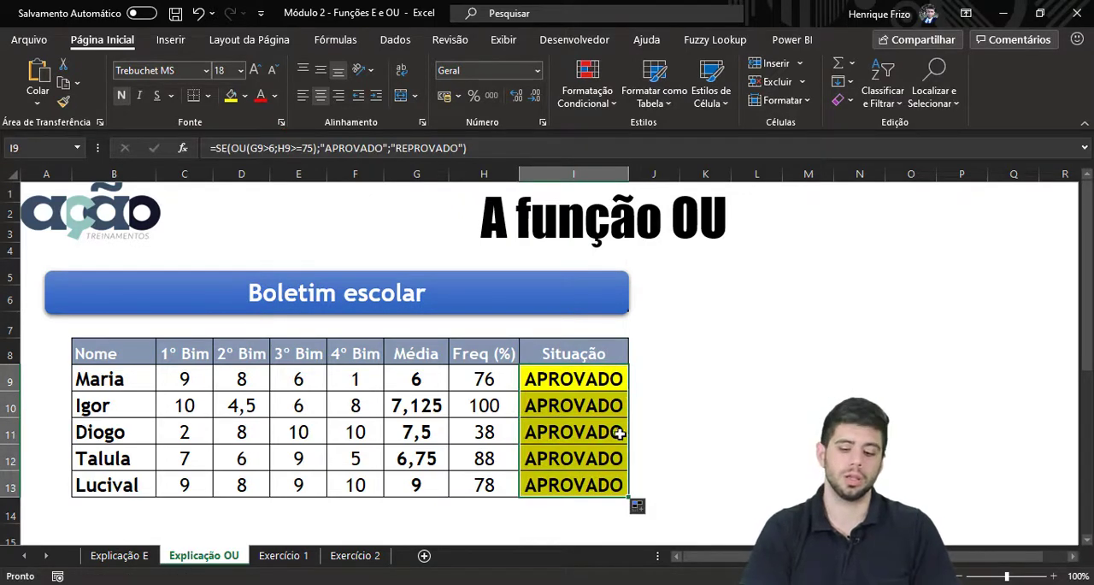
Inspect the formula in I9 and check the Freq (%) and Média values in row 11 against the OU conditions
{"action": "left_click", "coordinate": [589, 373]}
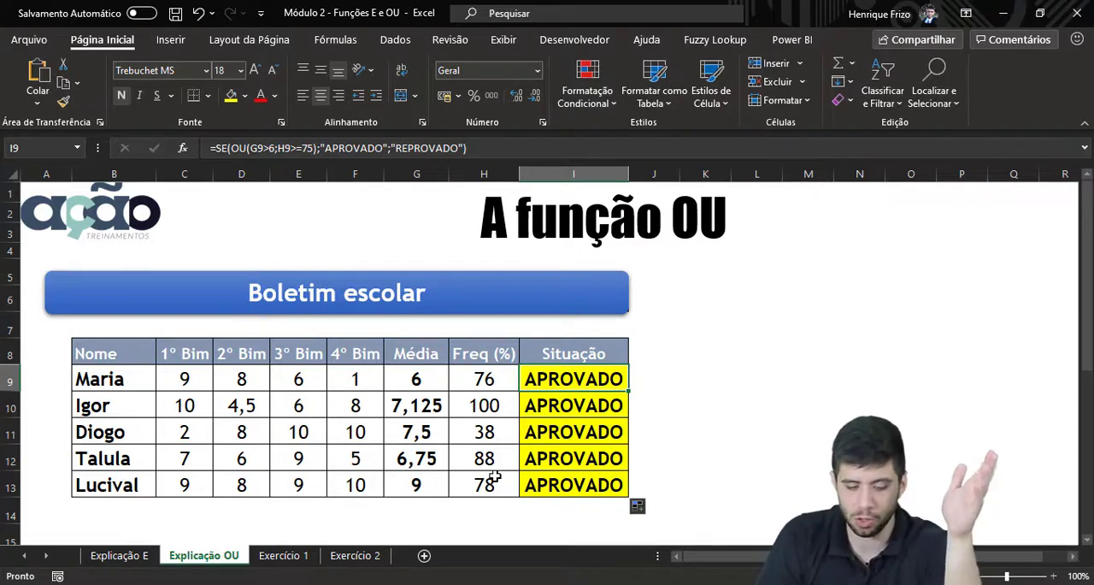
{"action": "left_click", "coordinate": [498, 432]}
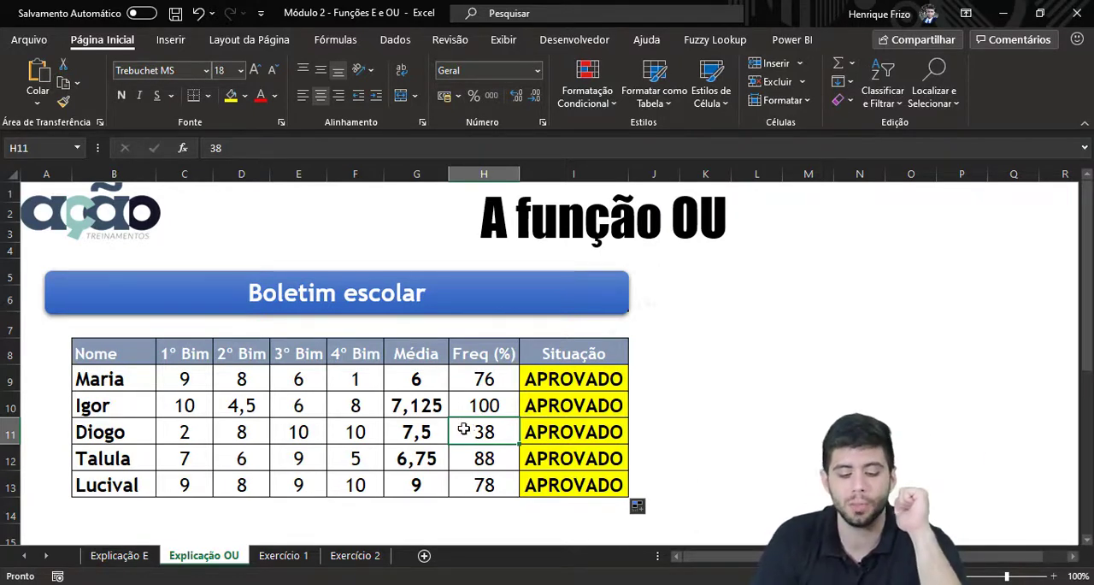
{"action": "left_click", "coordinate": [435, 428]}
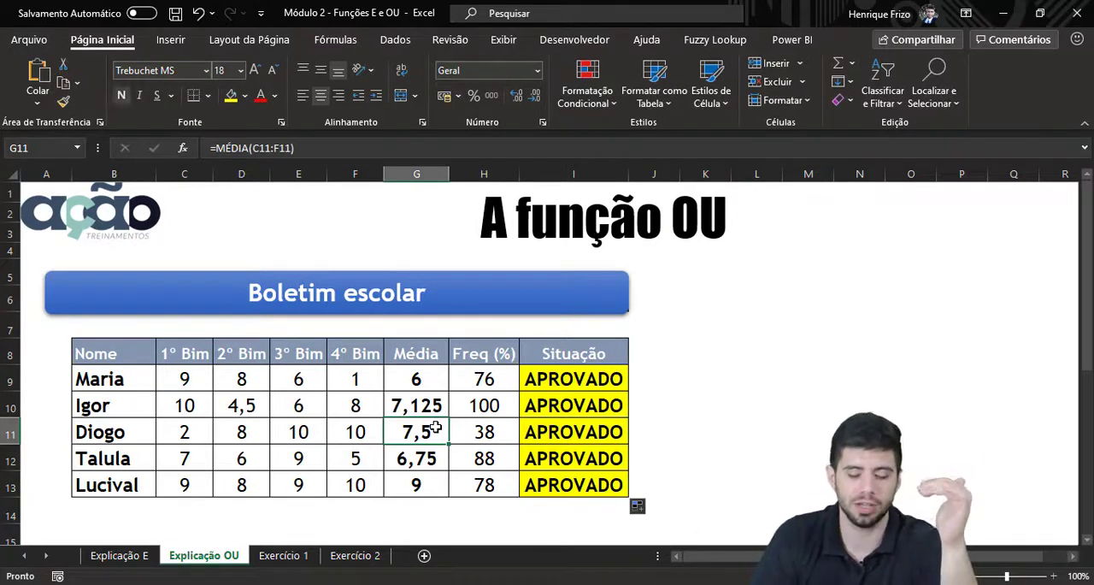